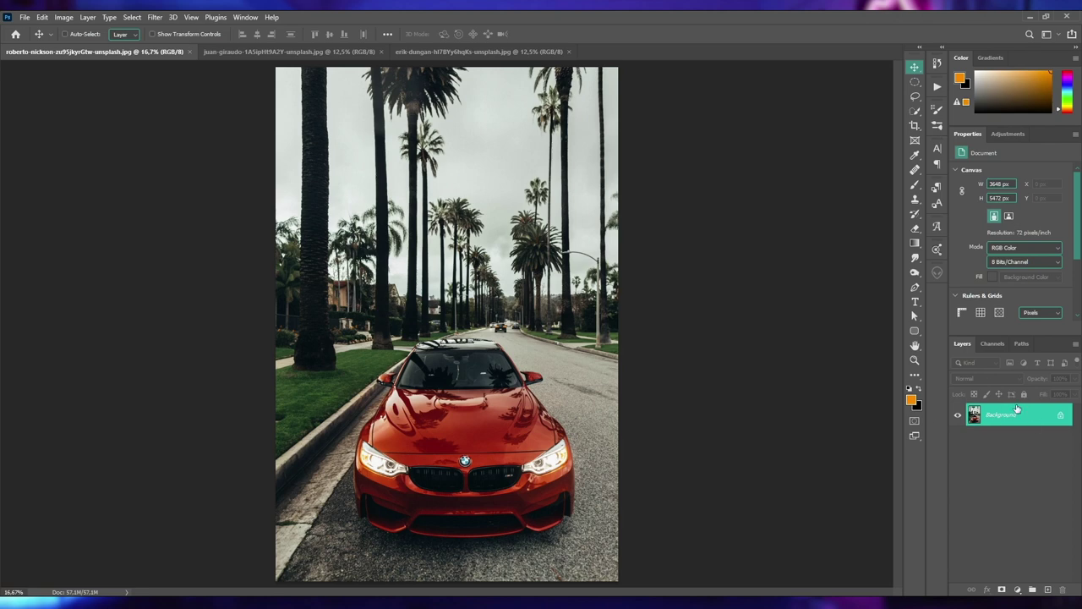
Step: Duplicate the Background layer with Ctrl+J and apply the Camera Raw Filter to the copy
{"action": "key", "text": "ctrl"}
{"action": "key", "text": "ctrl+j"}
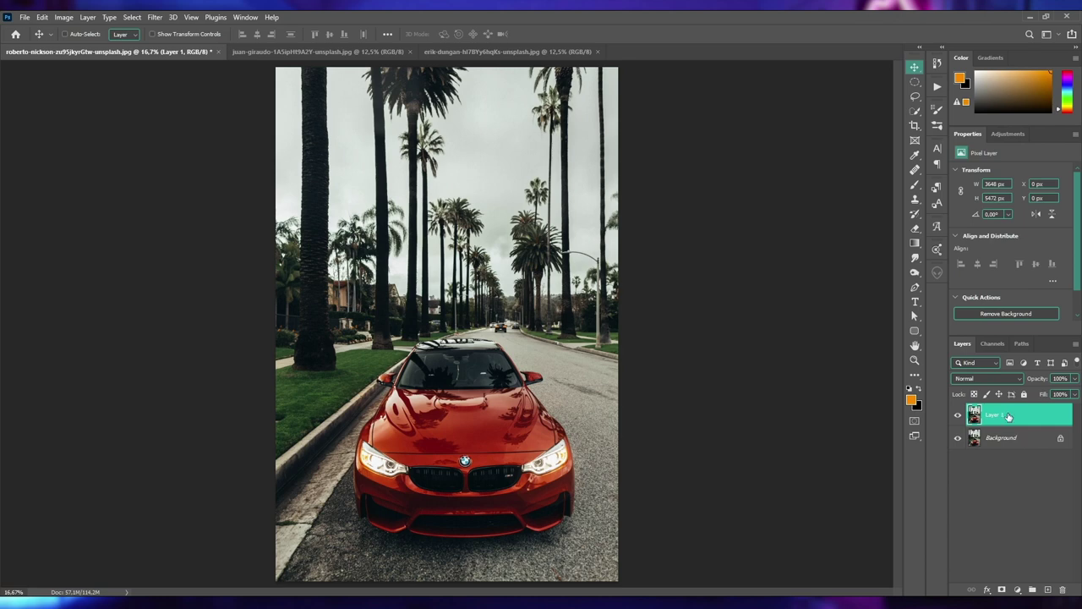
{"action": "left_click", "coordinate": [156, 17]}
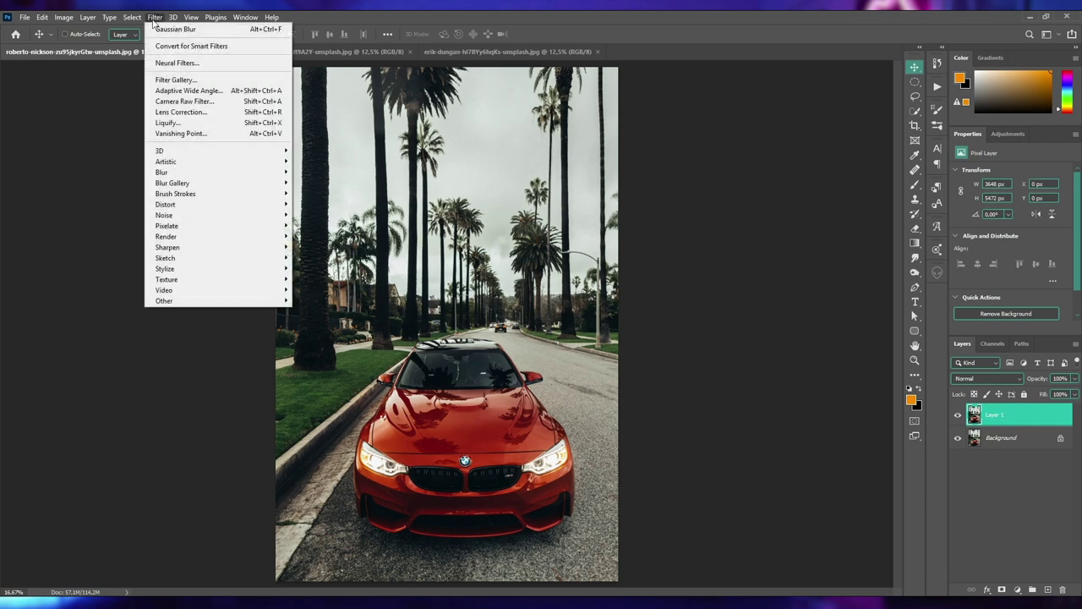
{"action": "left_click", "coordinate": [192, 100]}
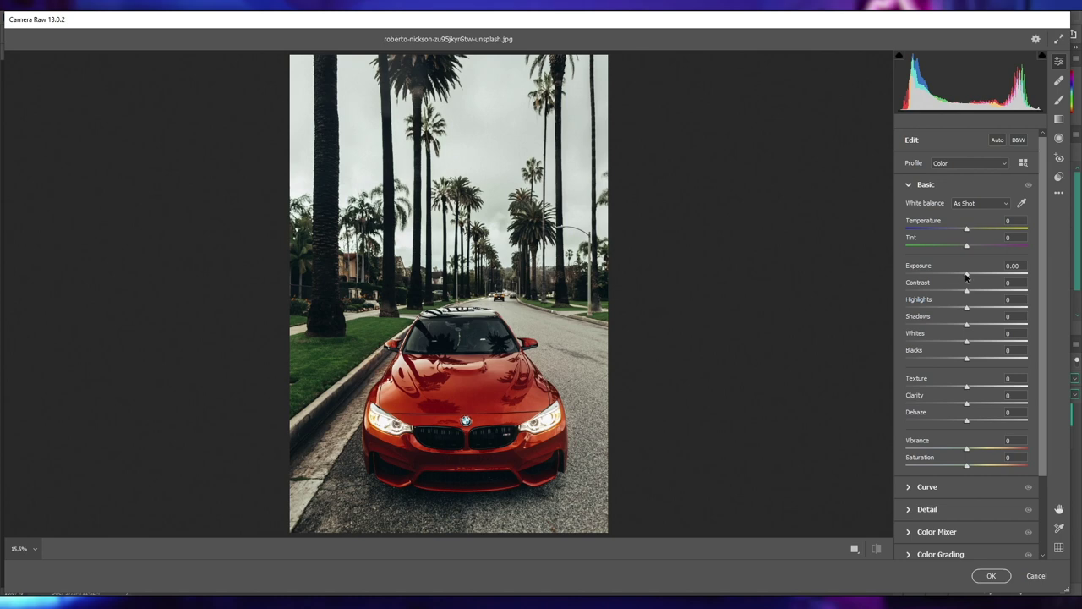
Step: Set Exposure -0.40, Contrast +50, Shadows +42, Blacks +33, Whites -86, Highlights -11, Clarity +10
{"action": "left_click", "coordinate": [966, 276]}
{"action": "left_click_drag", "start_coordinate": [966, 277], "coordinate": [963, 276]}
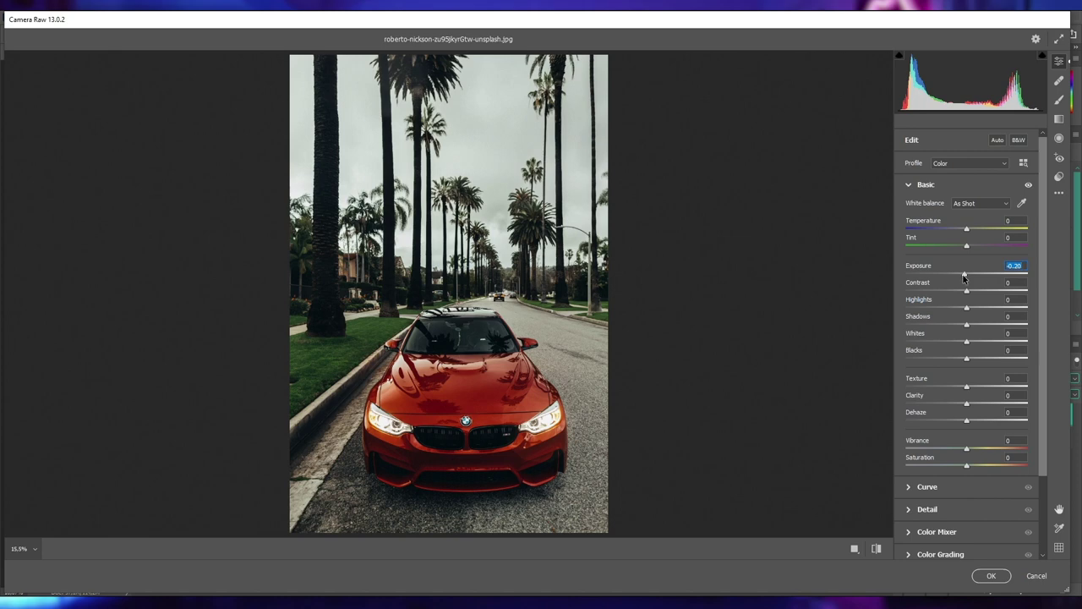
{"action": "left_click_drag", "start_coordinate": [966, 276], "coordinate": [998, 298]}
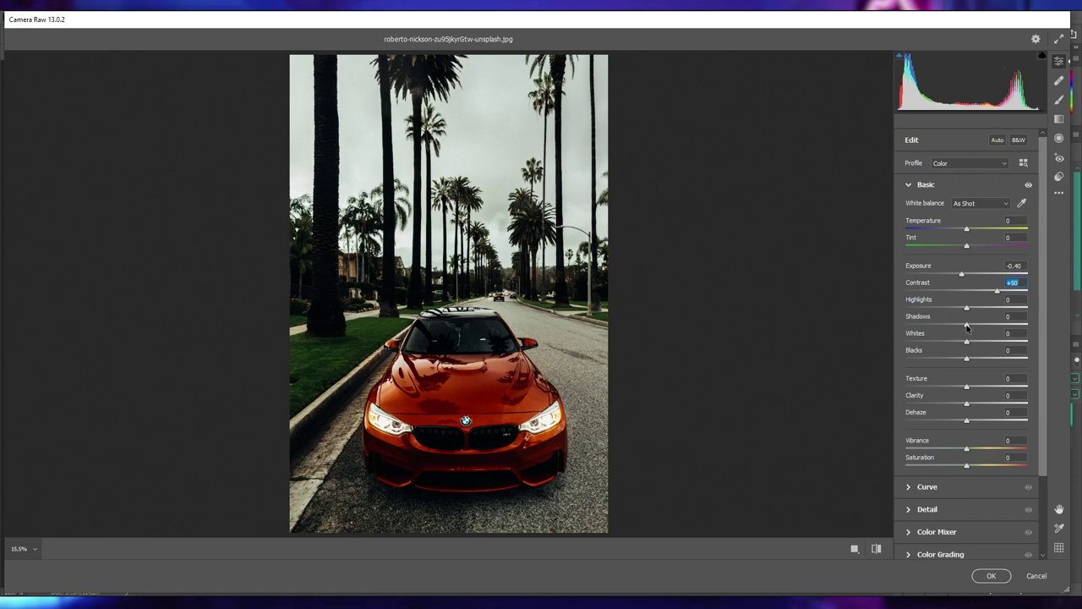
{"action": "left_click_drag", "start_coordinate": [968, 328], "coordinate": [993, 328]}
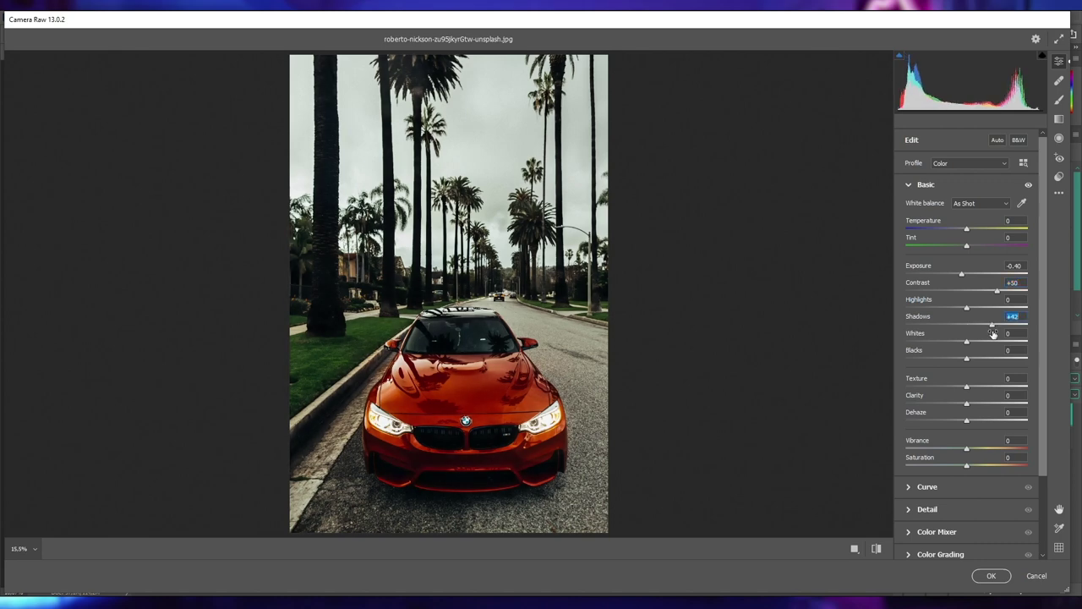
{"action": "left_click_drag", "start_coordinate": [966, 358], "coordinate": [985, 358]}
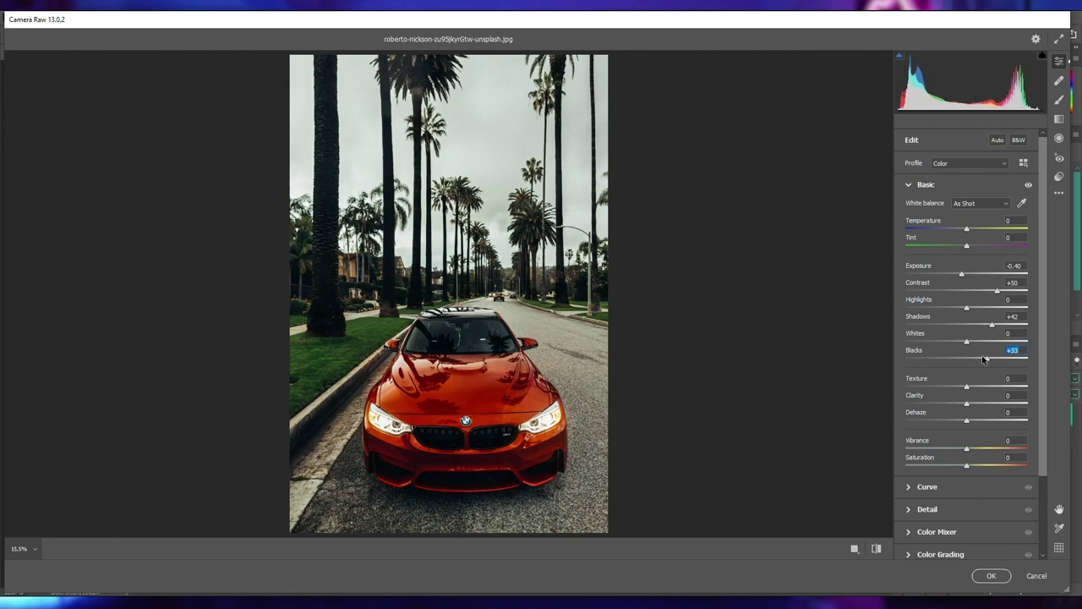
{"action": "left_click_drag", "start_coordinate": [966, 341], "coordinate": [914, 342]}
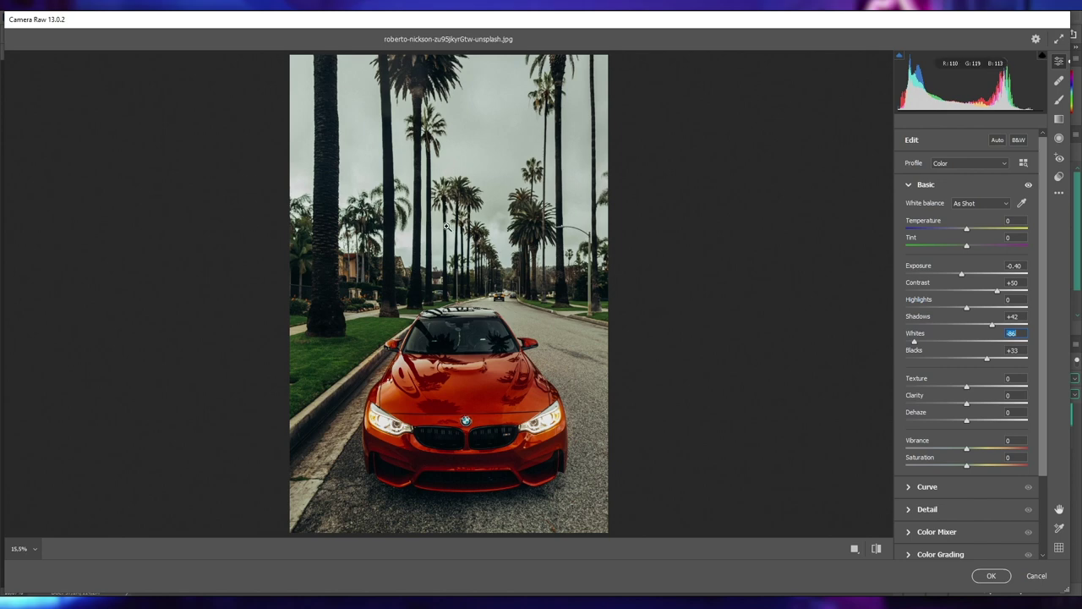
{"action": "left_click_drag", "start_coordinate": [966, 309], "coordinate": [959, 311]}
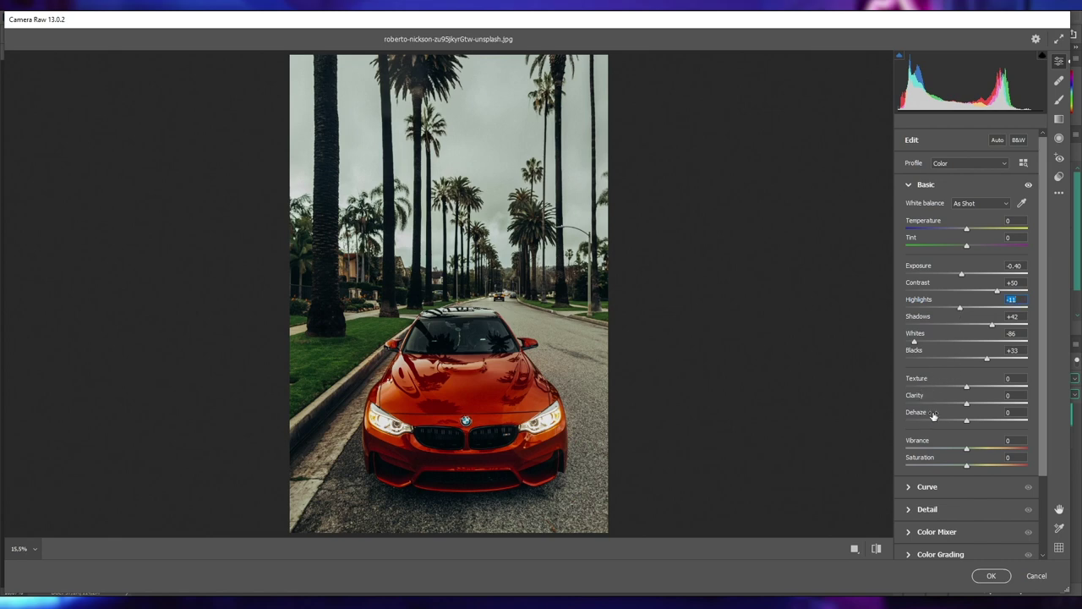
{"action": "left_click_drag", "start_coordinate": [967, 404], "coordinate": [972, 404]}
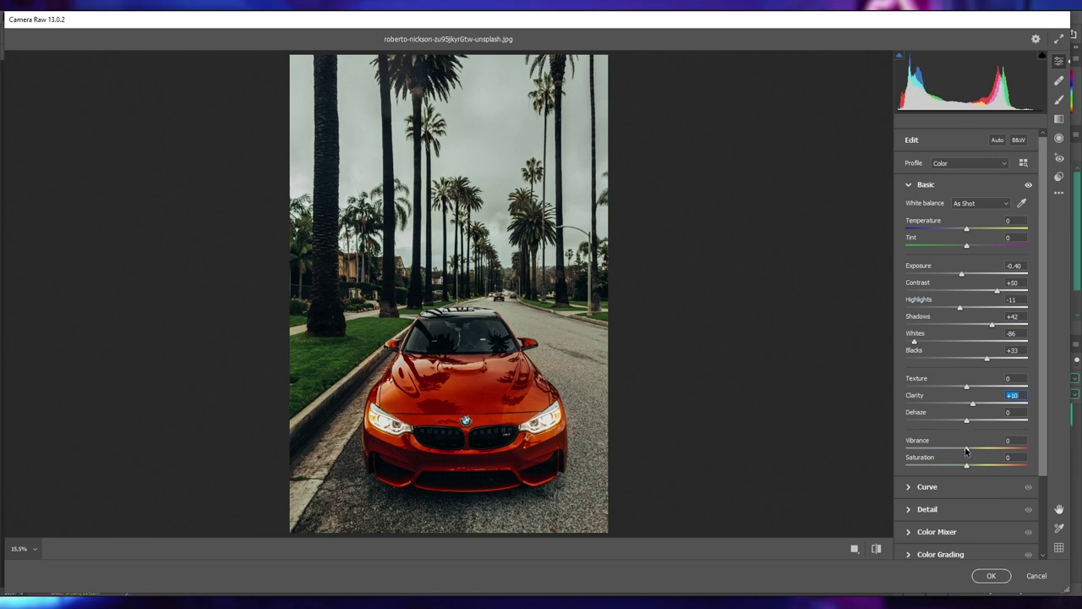
Step: Lower Vibrance to -15 and Saturation to -30 in the Basic panel
{"action": "left_click_drag", "start_coordinate": [969, 452], "coordinate": [948, 468]}
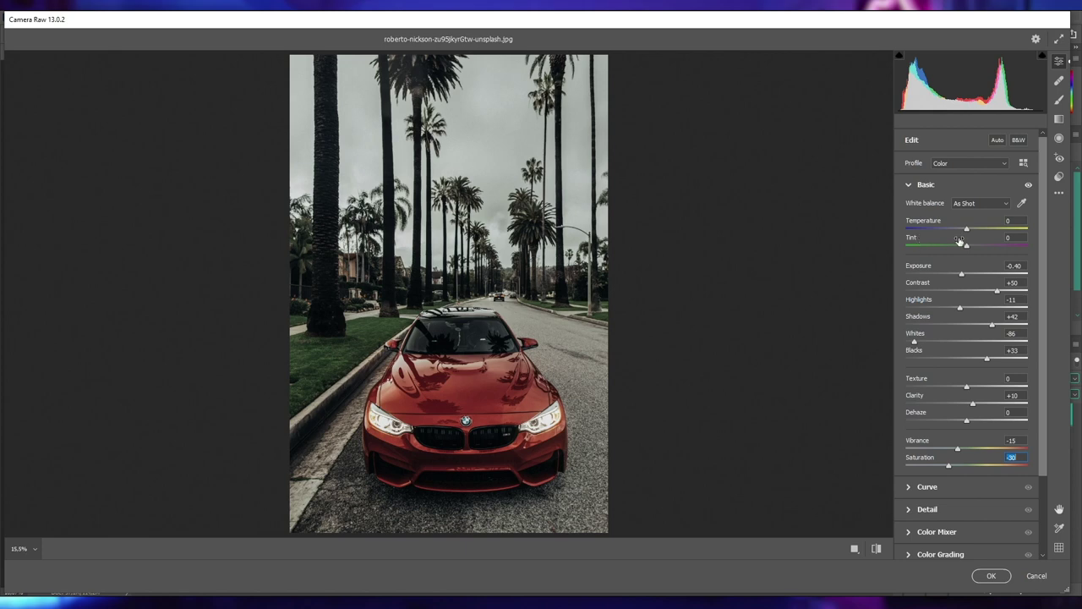
Step: Add a gentle S-shaped tone curve by lowering a shadow point and raising an upper point
{"action": "left_click", "coordinate": [936, 188]}
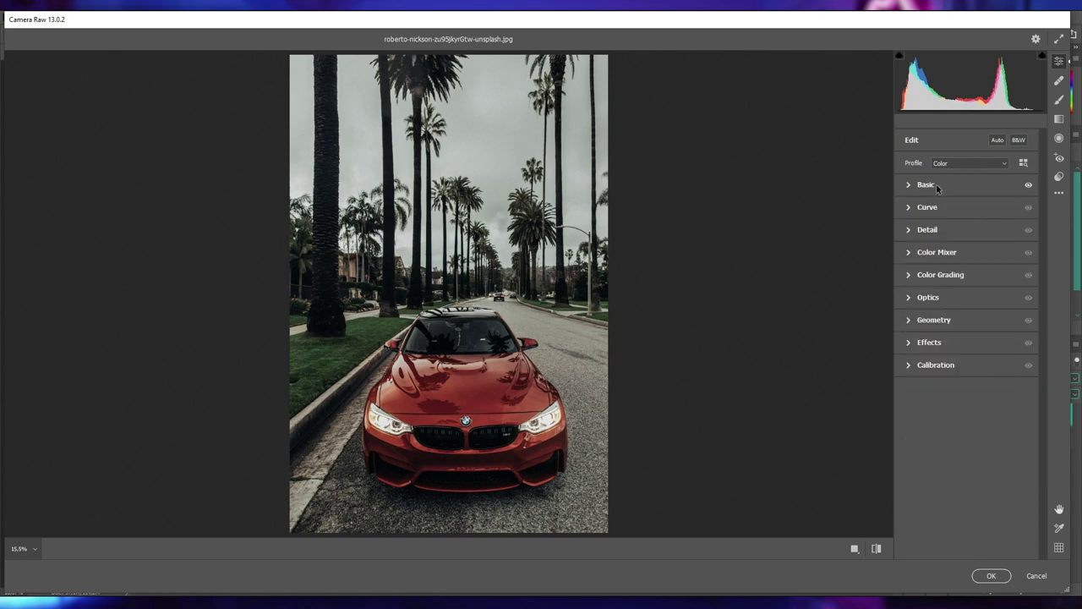
{"action": "left_click", "coordinate": [920, 211]}
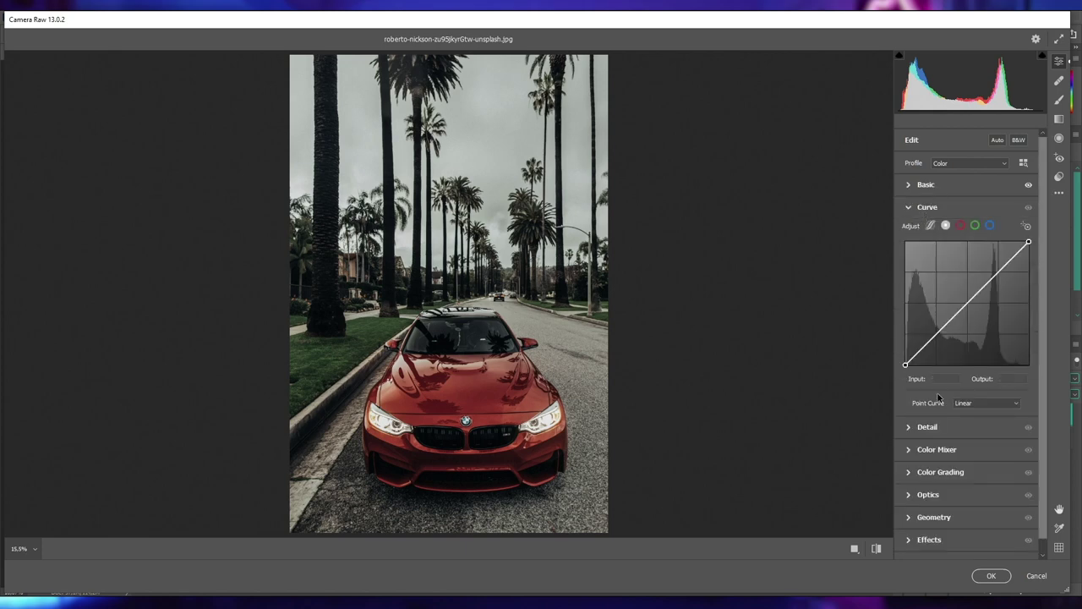
{"action": "left_click_drag", "start_coordinate": [937, 333], "coordinate": [938, 339]}
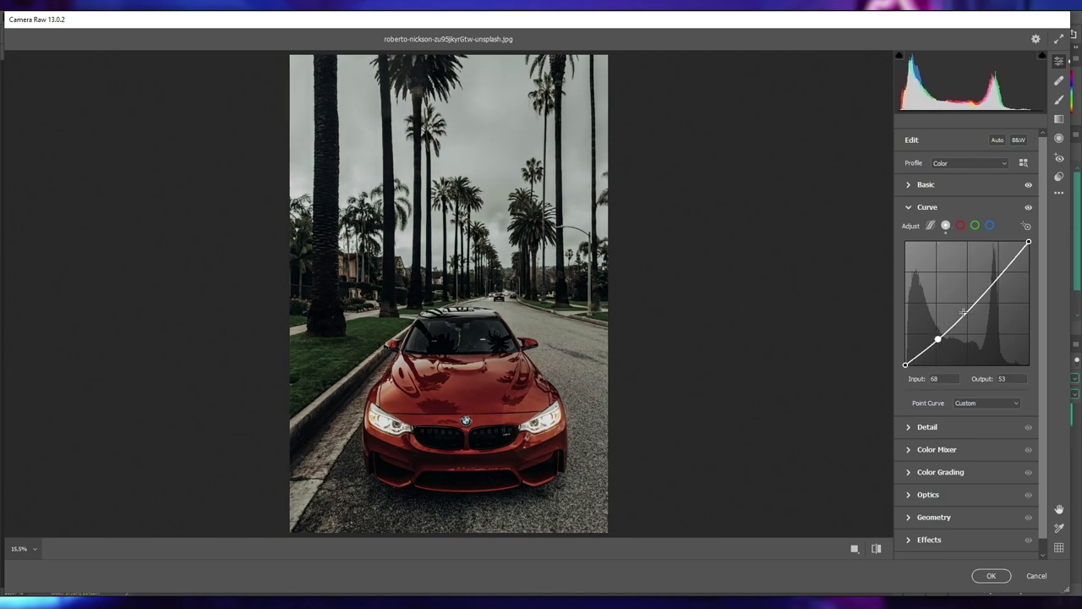
{"action": "left_click_drag", "start_coordinate": [994, 278], "coordinate": [994, 273]}
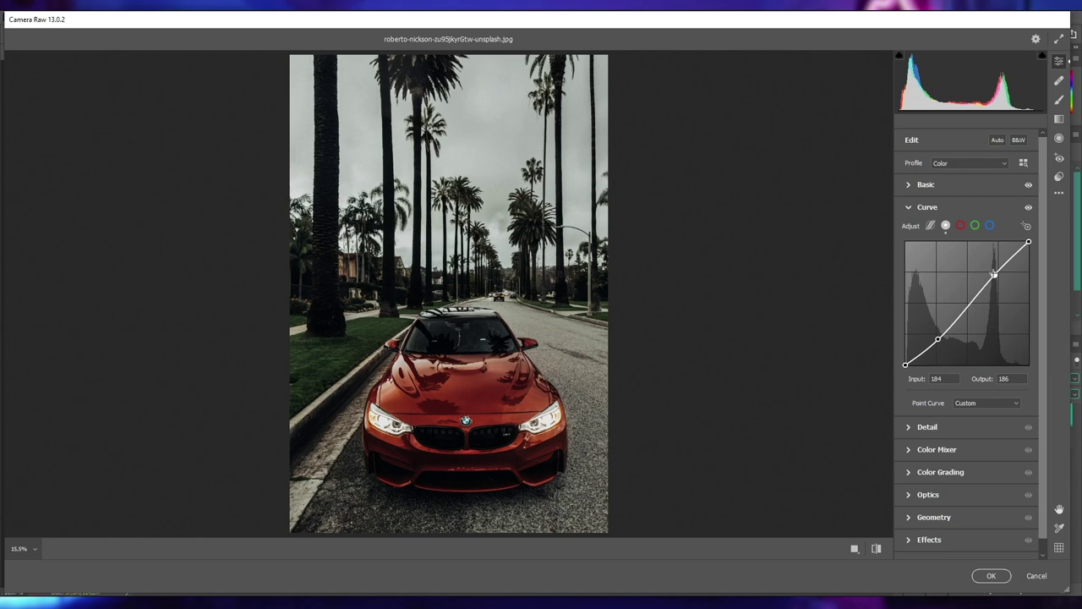
Step: Set Detail sharpening to 38 and noise reduction to 17
{"action": "left_click", "coordinate": [925, 206]}
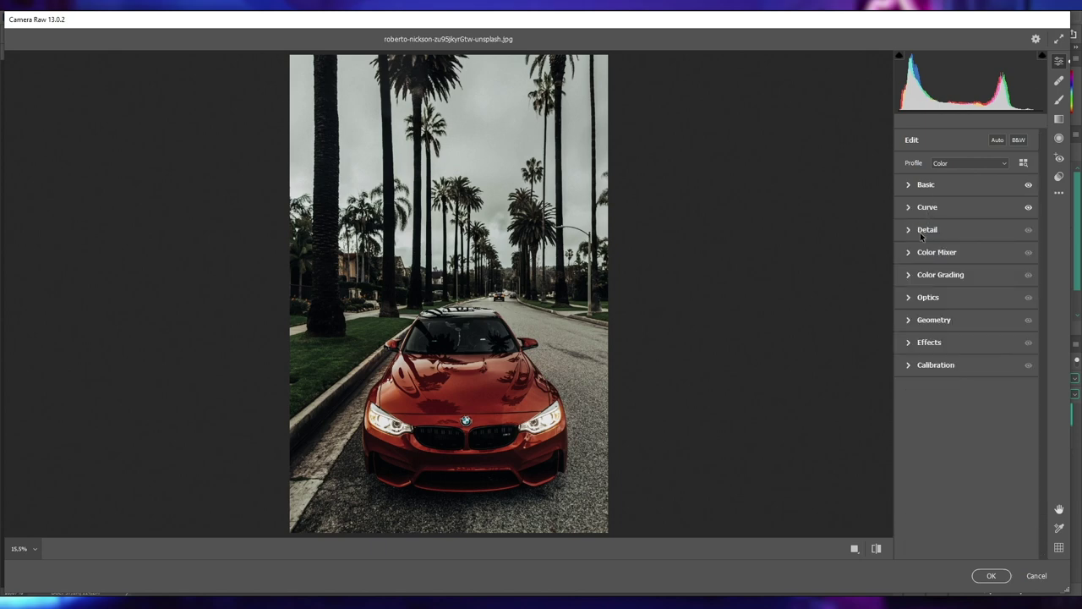
{"action": "left_click", "coordinate": [923, 233]}
{"action": "left_click", "coordinate": [935, 255]}
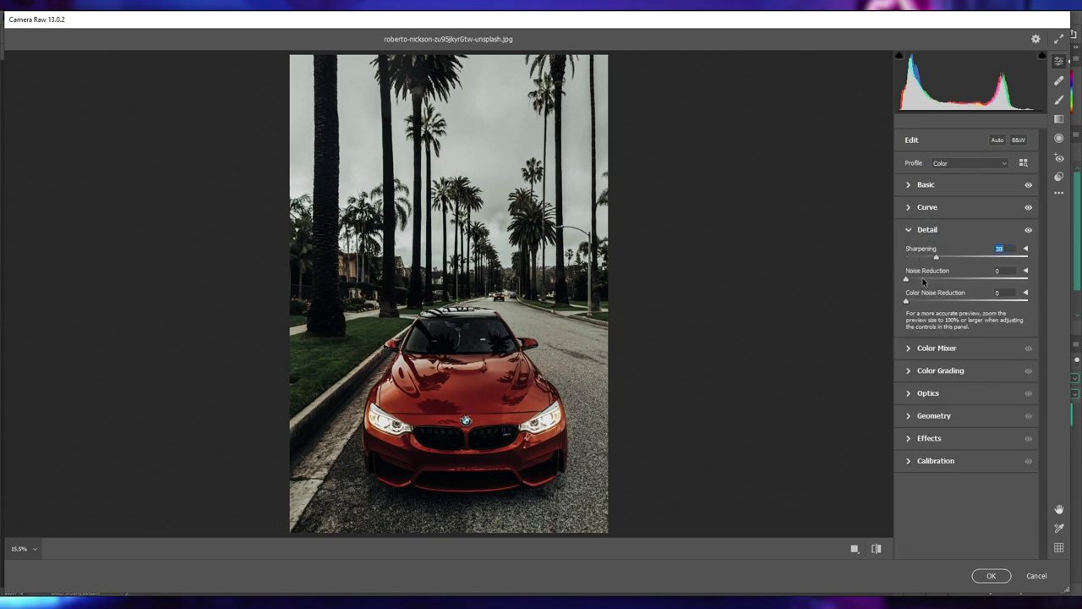
{"action": "left_click", "coordinate": [925, 279]}
Step: In the HSL Saturation mixer, boost Reds to +14 and Oranges to +12
{"action": "left_click", "coordinate": [925, 348]}
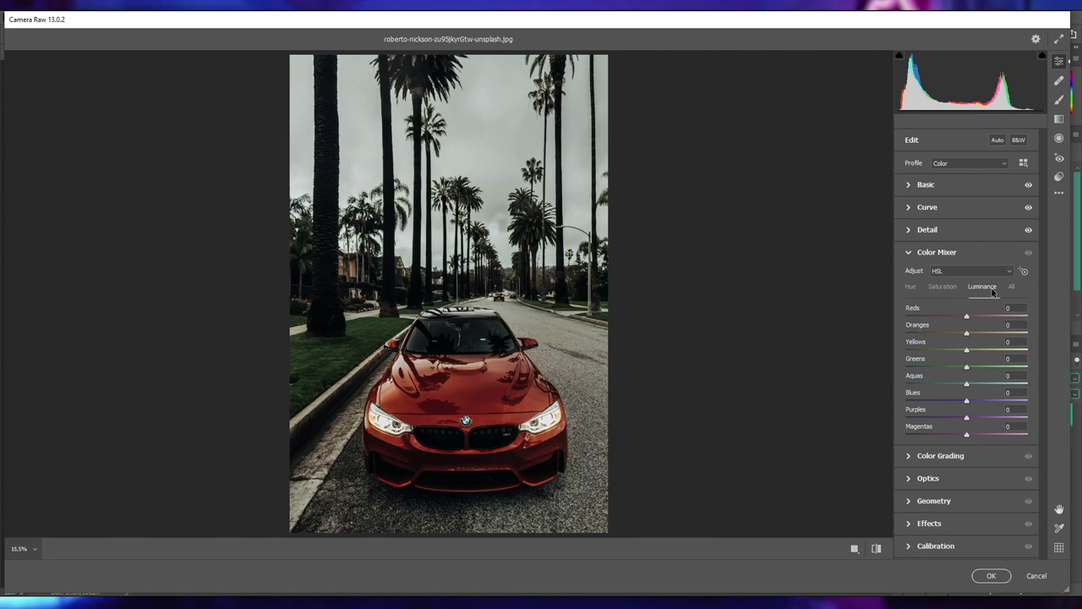
{"action": "left_click", "coordinate": [936, 287]}
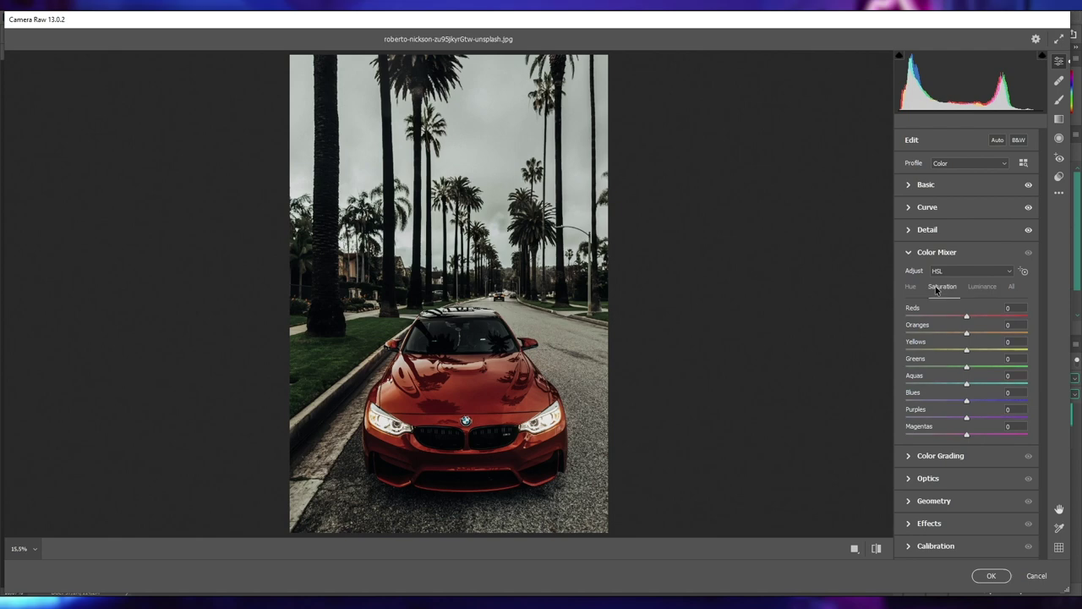
{"action": "left_click_drag", "start_coordinate": [966, 315], "coordinate": [972, 335]}
{"action": "left_click_drag", "start_coordinate": [972, 320], "coordinate": [975, 321]}
Step: Drain saturation of Yellows, Greens, Aquas, Blues, Purples and Magentas to about -85 to -90
{"action": "left_click", "coordinate": [912, 350]}
{"action": "left_click", "coordinate": [914, 366]}
{"action": "left_click", "coordinate": [913, 383]}
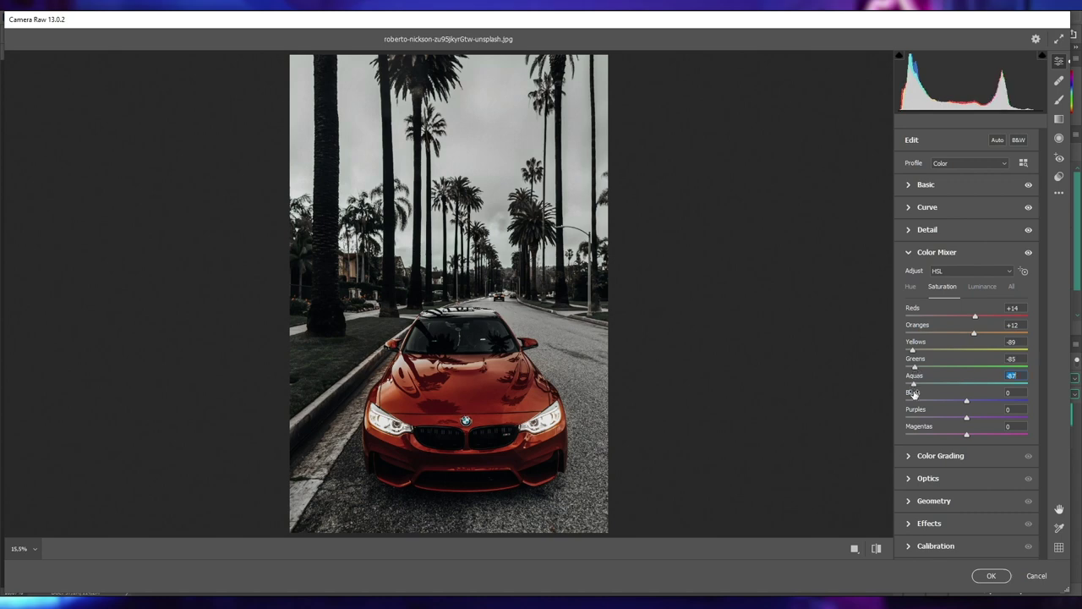
{"action": "left_click", "coordinate": [912, 417]}
Step: Shift the Hue mixer to Oranges -8, Yellows +39 and Aquas +80
{"action": "left_click", "coordinate": [911, 286]}
{"action": "left_click_drag", "start_coordinate": [968, 333], "coordinate": [954, 329]}
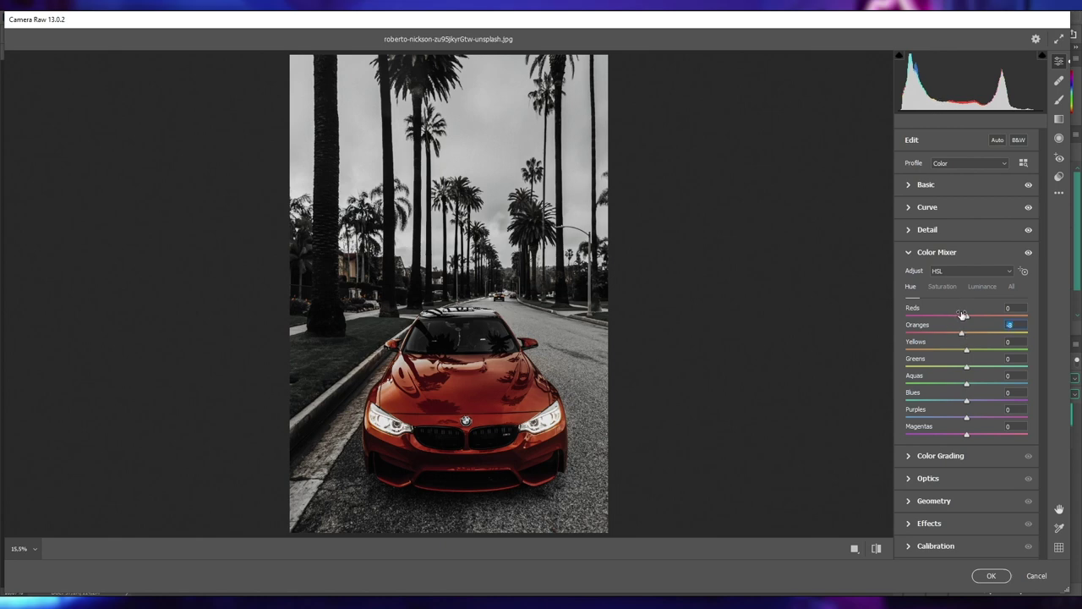
{"action": "left_click_drag", "start_coordinate": [966, 350], "coordinate": [1006, 350]}
{"action": "left_click_drag", "start_coordinate": [970, 382], "coordinate": [1014, 383]}
Step: Set Luminance Reds and Oranges +6, Yellows -25, Greens -15, Purples -19, Magentas -10
{"action": "left_click", "coordinate": [977, 288]}
{"action": "left_click_drag", "start_coordinate": [966, 318], "coordinate": [970, 335]}
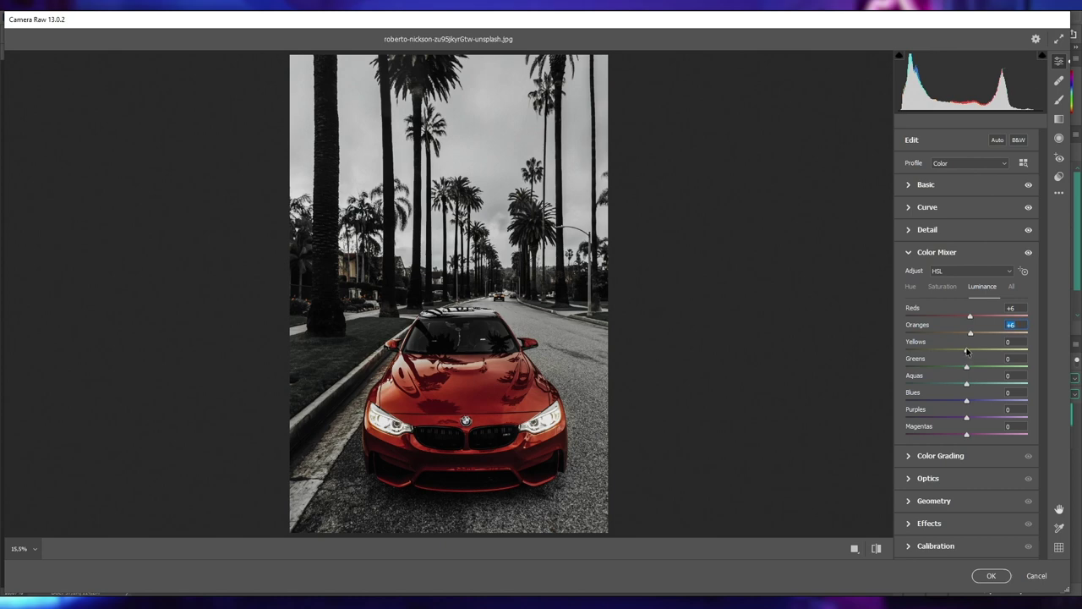
{"action": "mouse_move", "coordinate": [966, 349]}
{"action": "left_mouse_down"}
{"action": "mouse_move", "coordinate": [951, 349]}
{"action": "mouse_move", "coordinate": [961, 435]}
{"action": "left_mouse_up"}
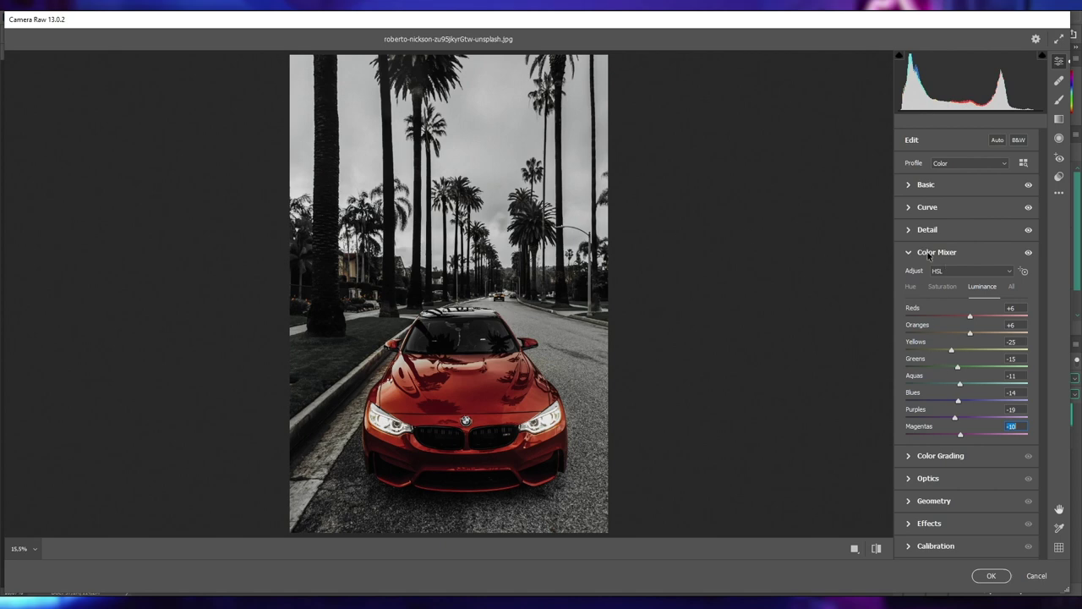
Step: In Color Grading, tint shadows blue (hue 245) and highlights a subtle cool cyan
{"action": "left_click", "coordinate": [929, 253]}
{"action": "left_click", "coordinate": [929, 277]}
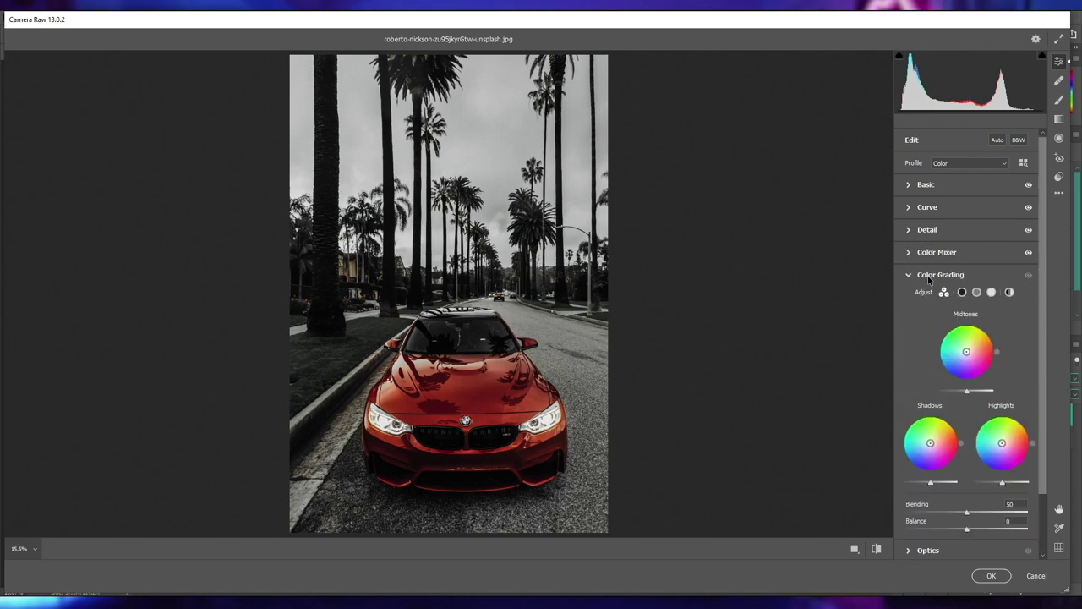
{"action": "mouse_move", "coordinate": [930, 443]}
{"action": "left_click_drag", "start_coordinate": [929, 443], "coordinate": [928, 448]}
{"action": "left_click_drag", "start_coordinate": [926, 445], "coordinate": [928, 444]}
{"action": "left_click_drag", "start_coordinate": [1001, 442], "coordinate": [1000, 444]}
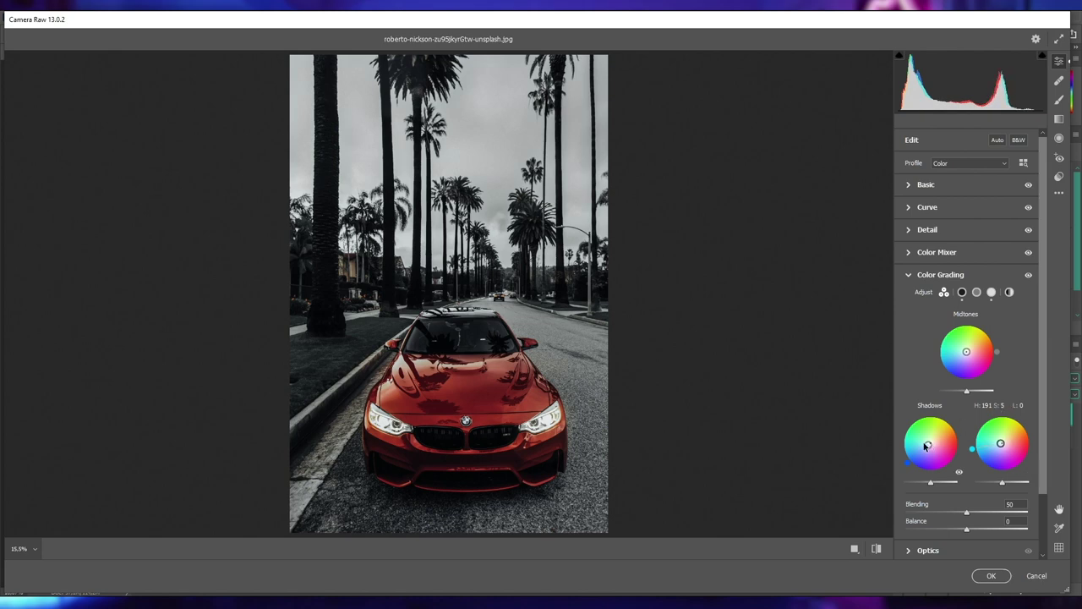
{"action": "left_click_drag", "start_coordinate": [906, 467], "coordinate": [908, 445]}
{"action": "left_click", "coordinate": [942, 276]}
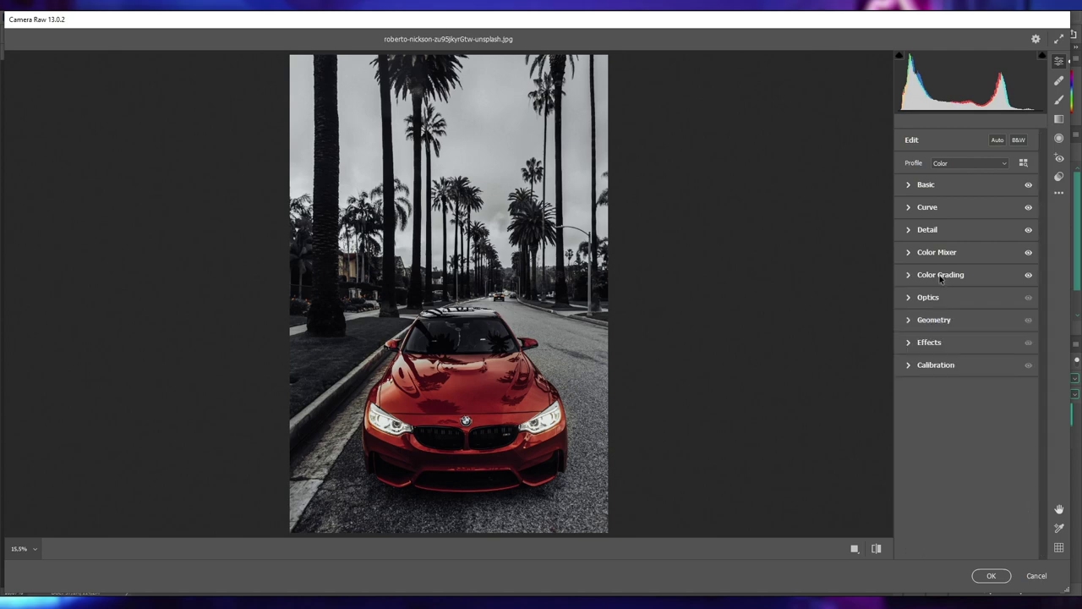
{"action": "left_click", "coordinate": [934, 343]}
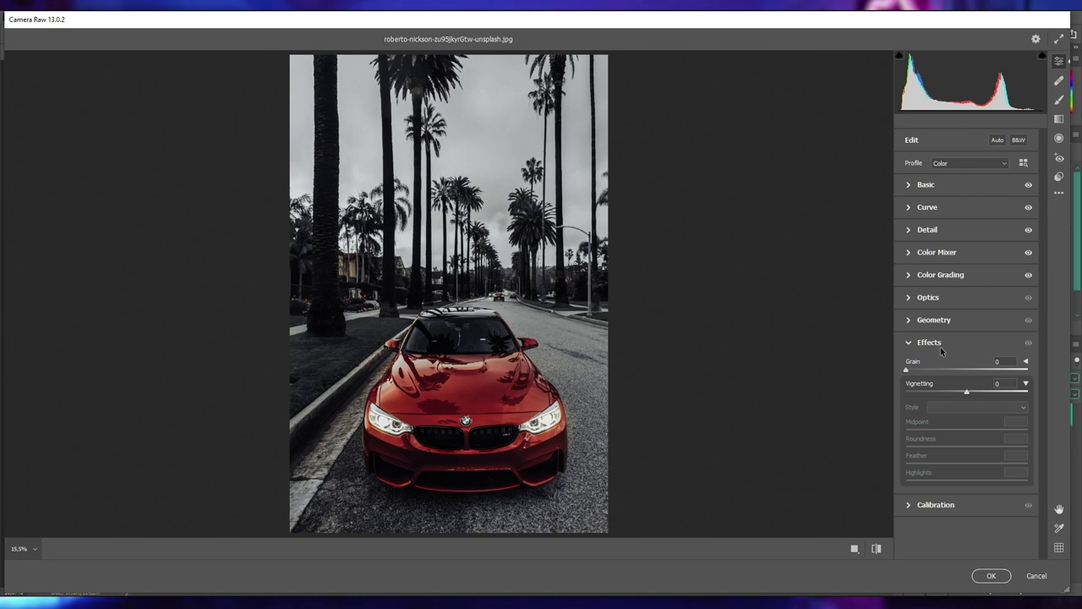
{"action": "left_click", "coordinate": [940, 347]}
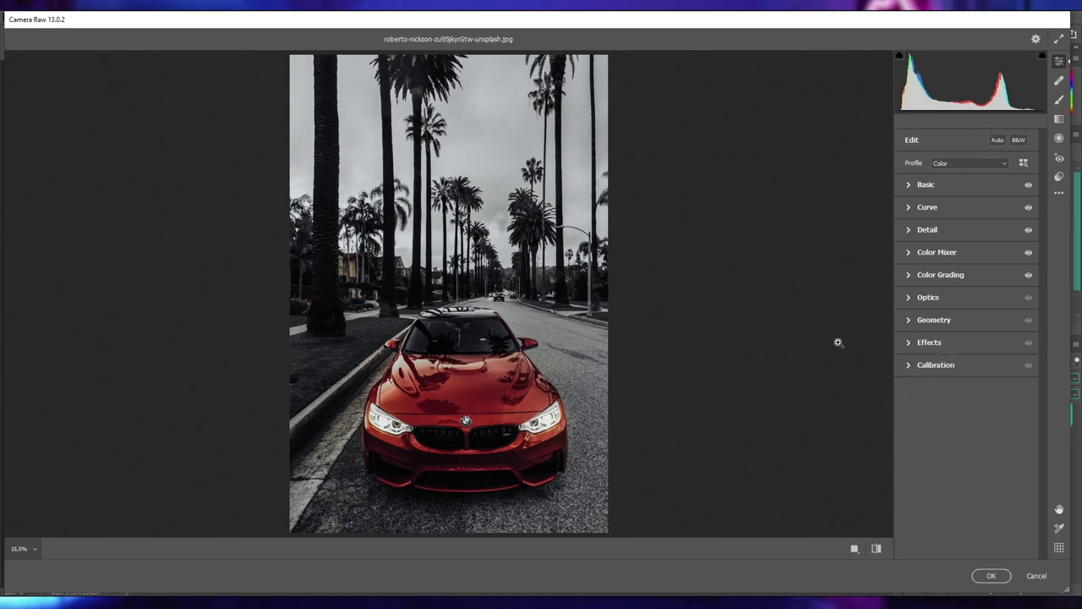
{"action": "key", "text": "p"}
{"action": "key", "text": "p"}
{"action": "key", "text": "p"}
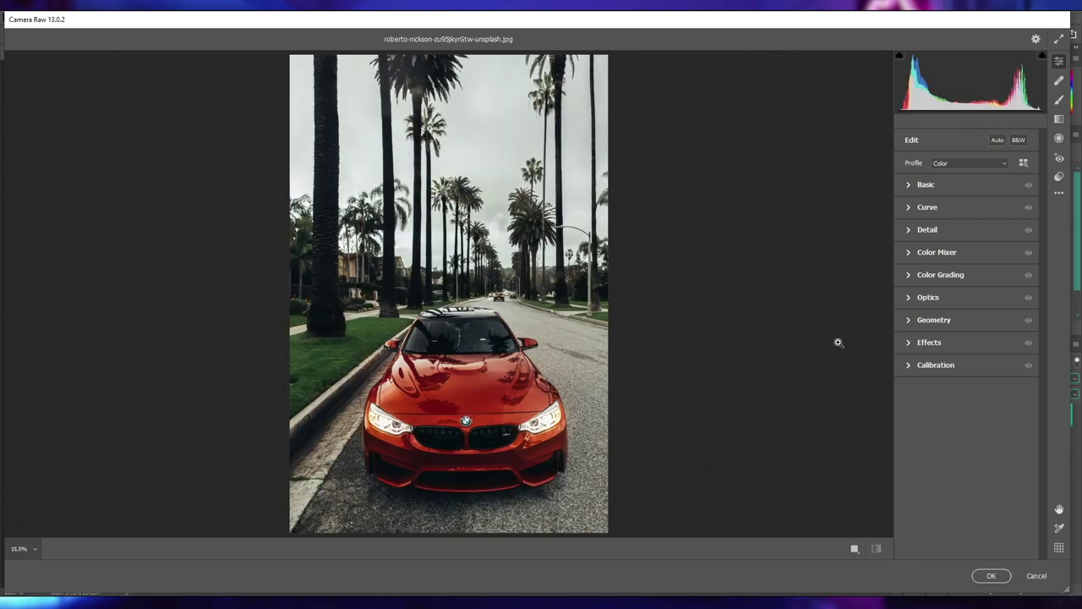
{"action": "key", "text": "p"}
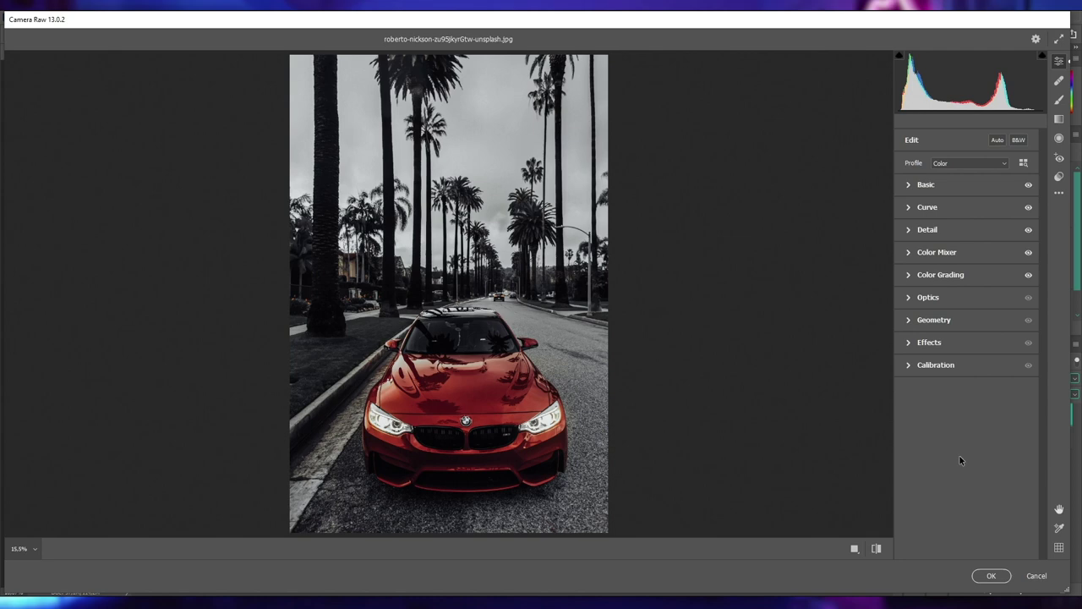
Step: Choose Save Settings from the More image settings menu
{"action": "left_click", "coordinate": [1059, 194]}
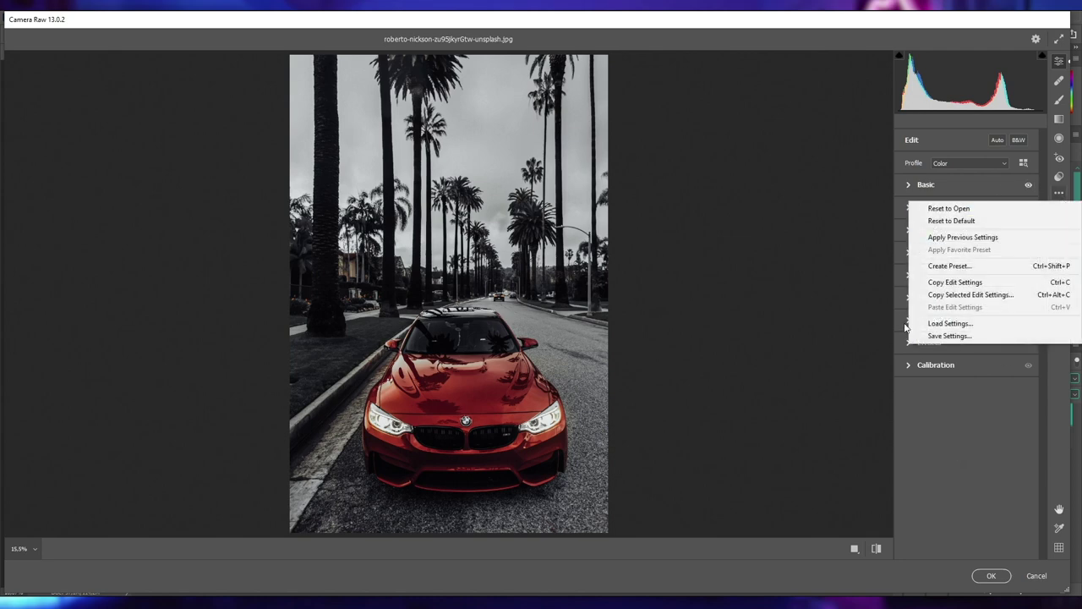
{"action": "left_click", "coordinate": [942, 336]}
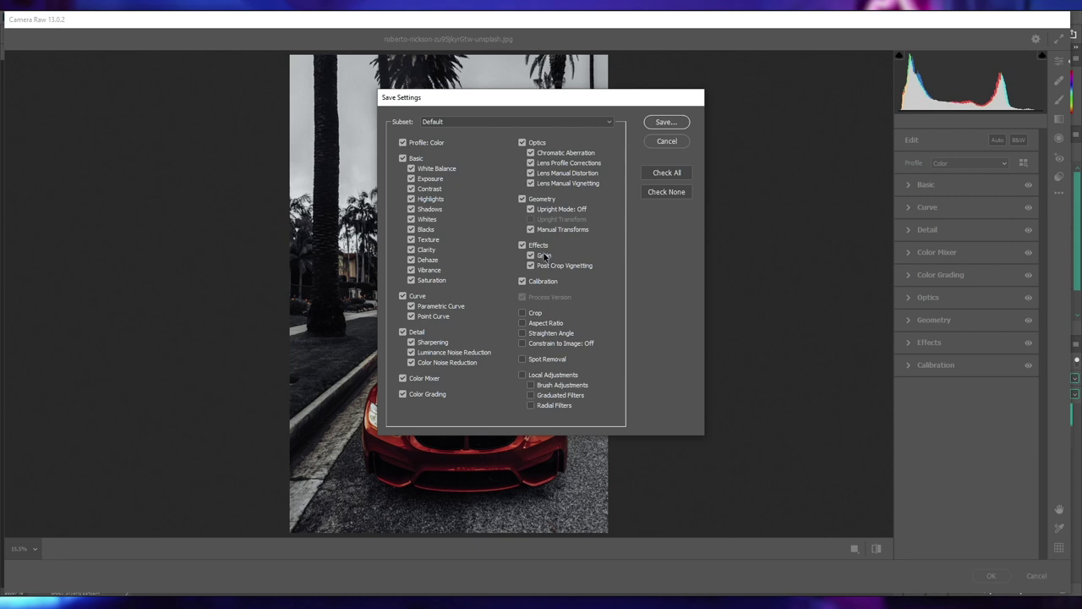
Step: Keep all settings checked and save them as an .xmp file on the Desktop
{"action": "left_click", "coordinate": [667, 121]}
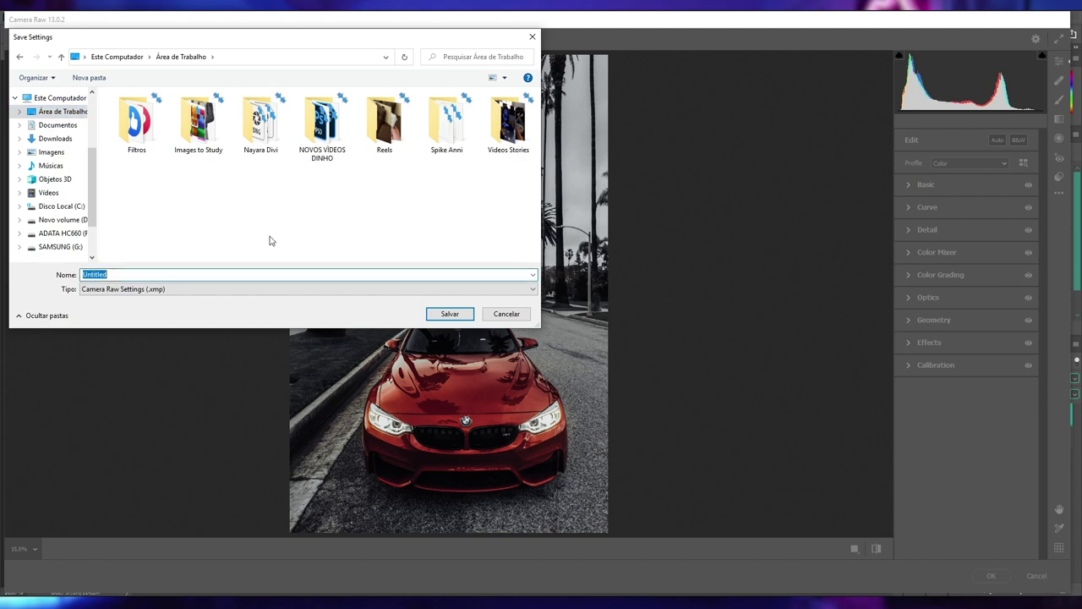
{"action": "type", "text": "c"}
{"action": "key", "text": "Escape"}
{"action": "key", "text": "Escape"}
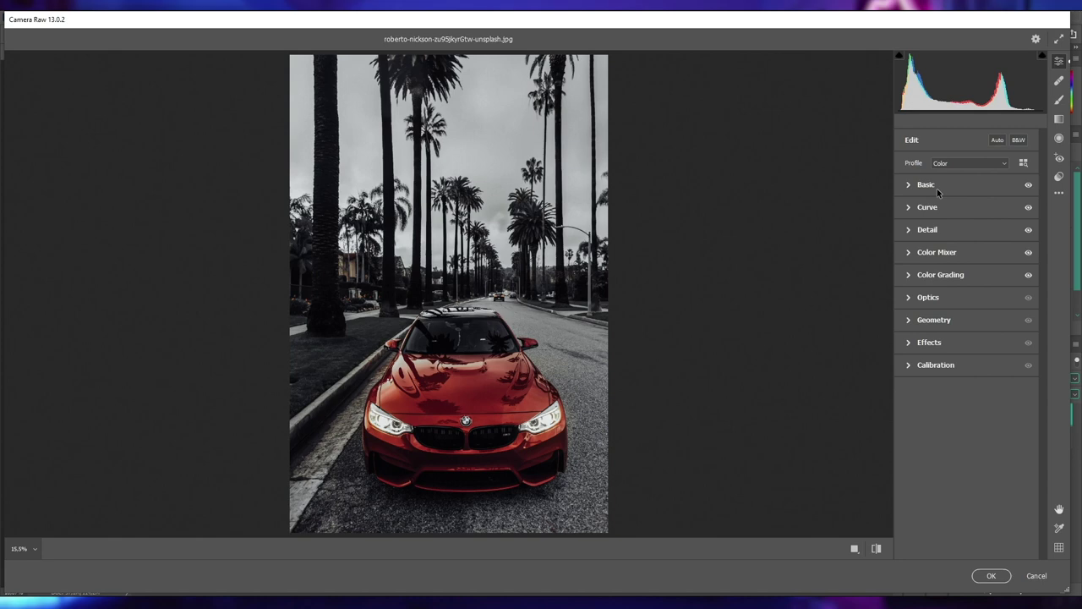
Step: Preview the Orange & Teal presets without applying them, then collapse the group
{"action": "left_click", "coordinate": [1058, 175]}
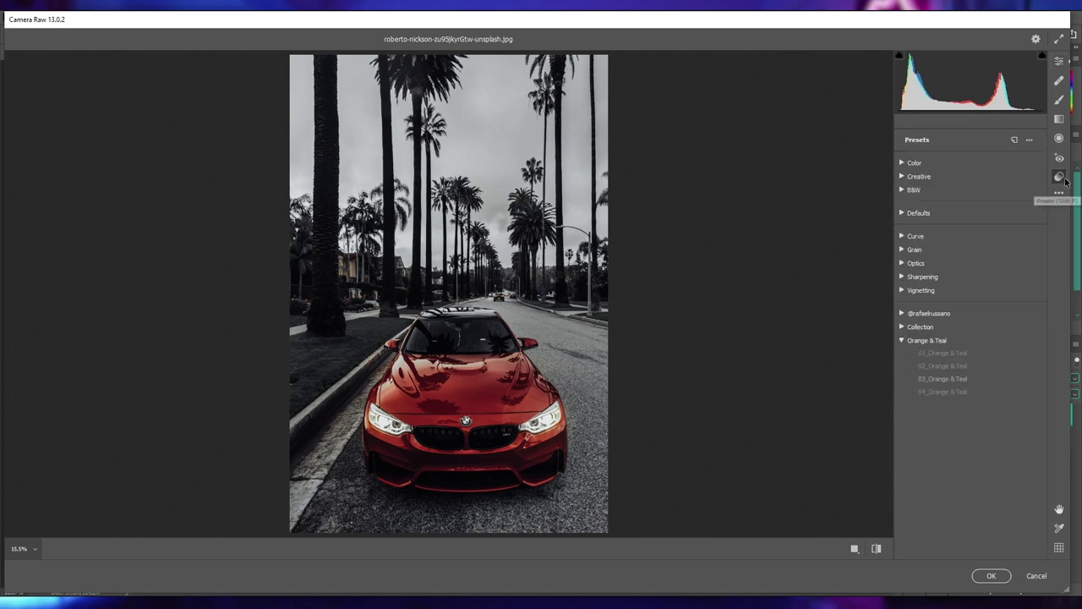
{"action": "left_click", "coordinate": [903, 341]}
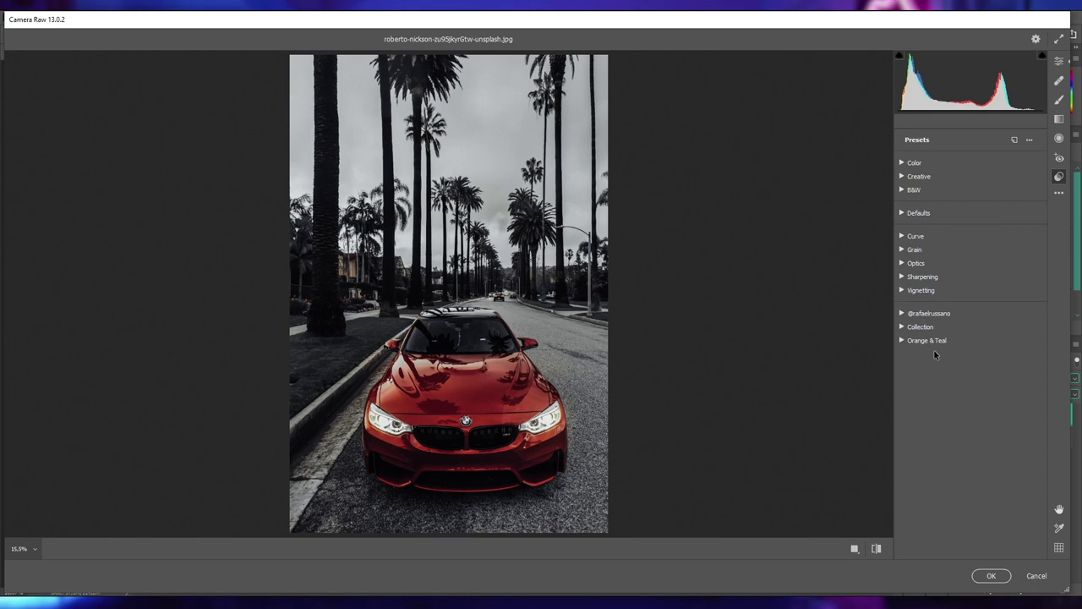
{"action": "left_click", "coordinate": [902, 341]}
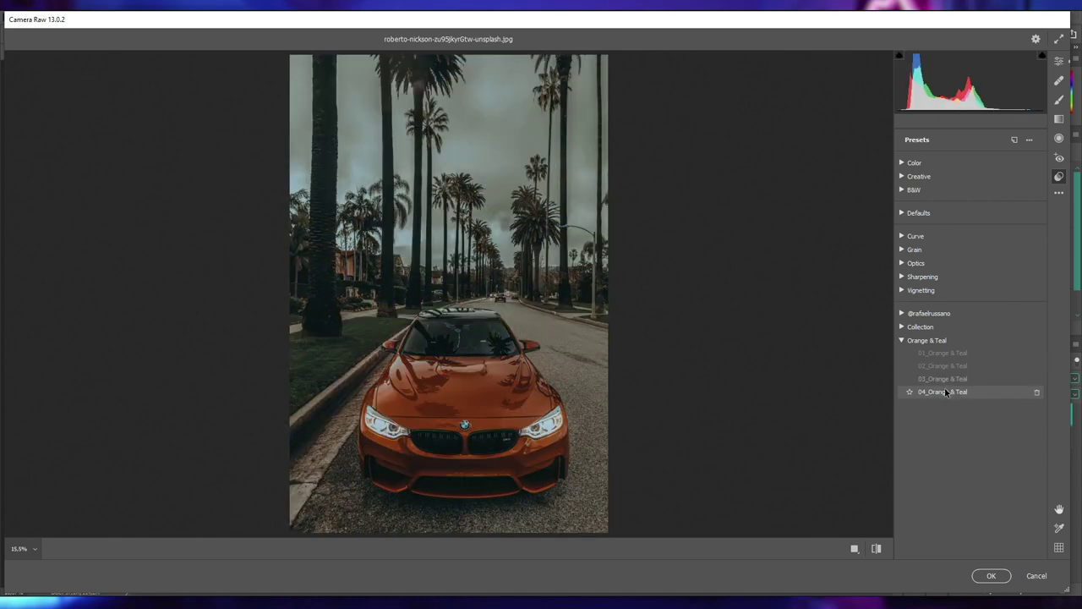
{"action": "left_click", "coordinate": [902, 340]}
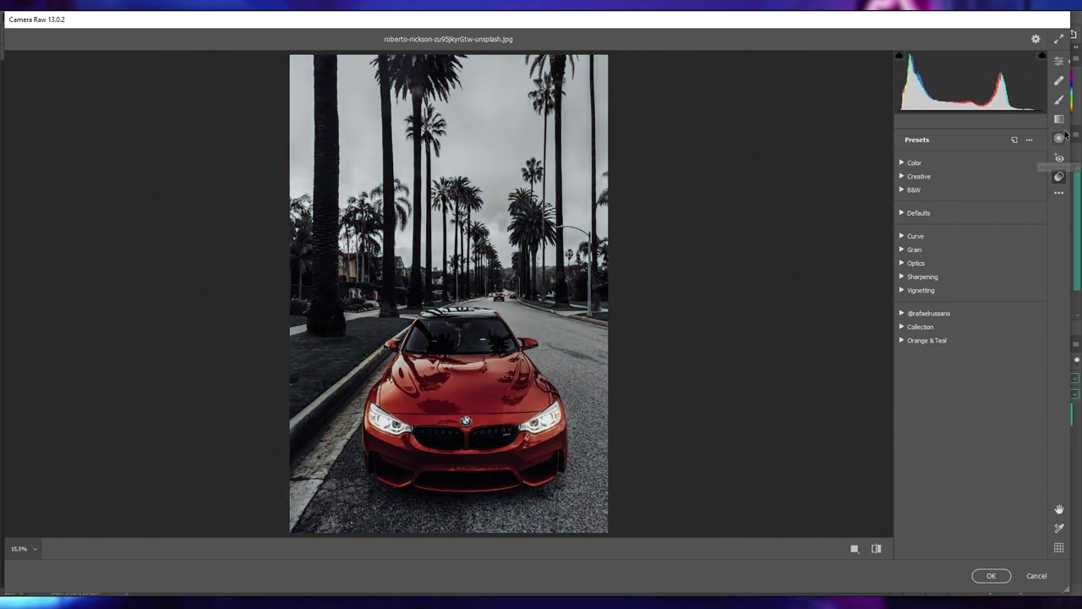
Step: Compare the muted grade with the original, commit it to the car photo, and bring up the cabin photo
{"action": "left_click", "coordinate": [1058, 60]}
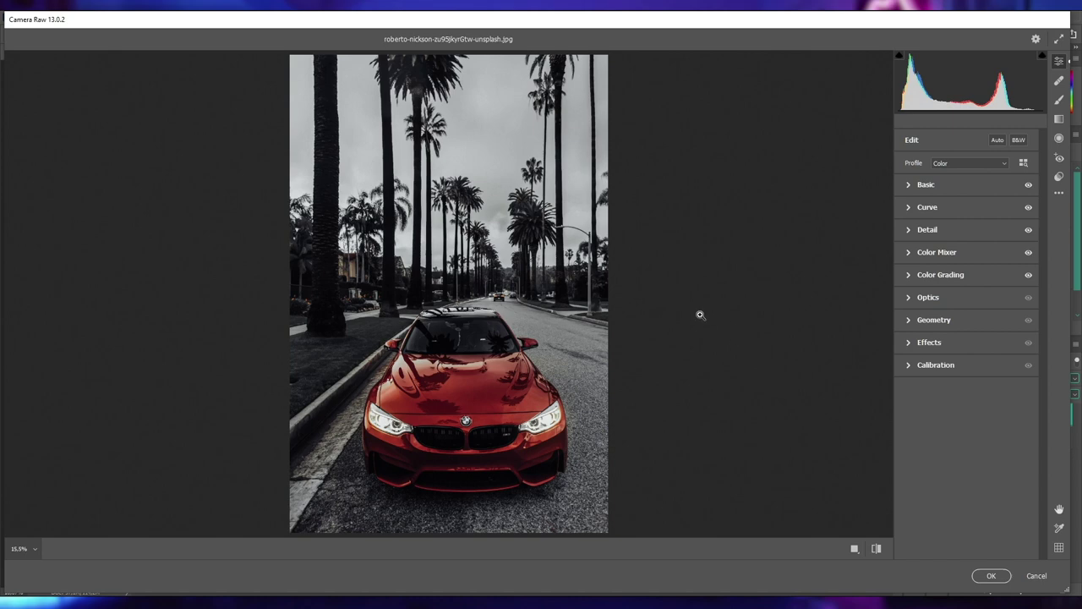
{"action": "key", "text": "backslash"}
{"action": "key", "text": "backslash"}
{"action": "key", "text": "backslash"}
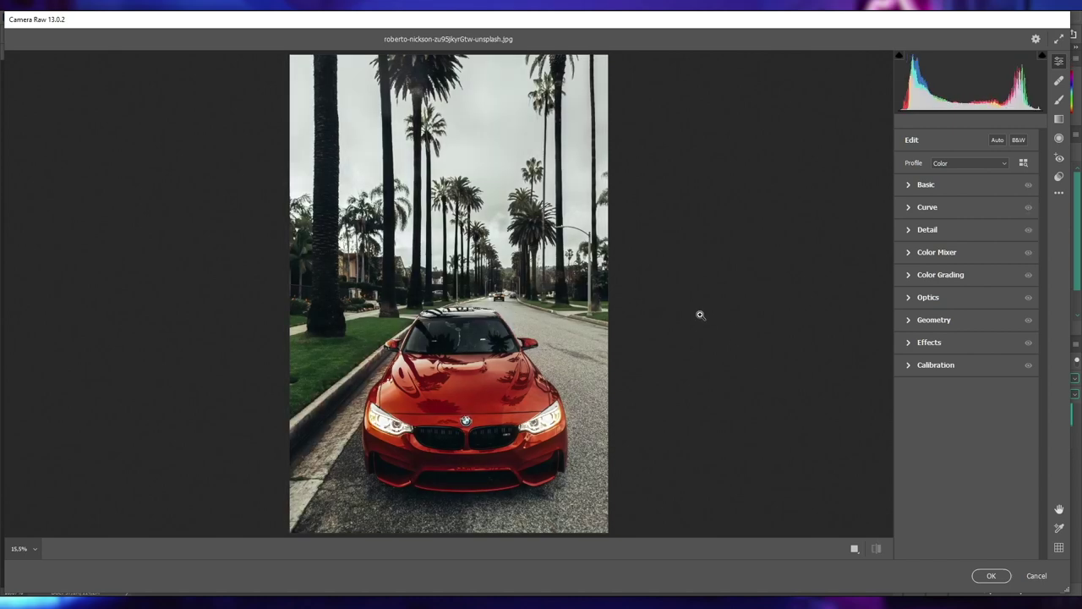
{"action": "key", "text": "backslash"}
{"action": "left_click", "coordinate": [991, 575]}
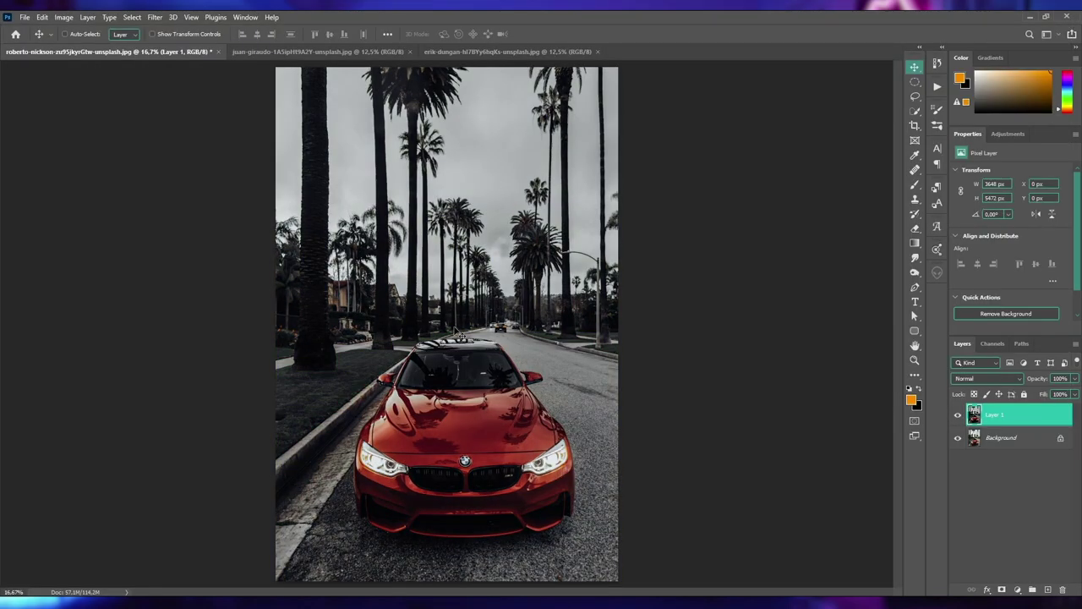
{"action": "left_click", "coordinate": [336, 53]}
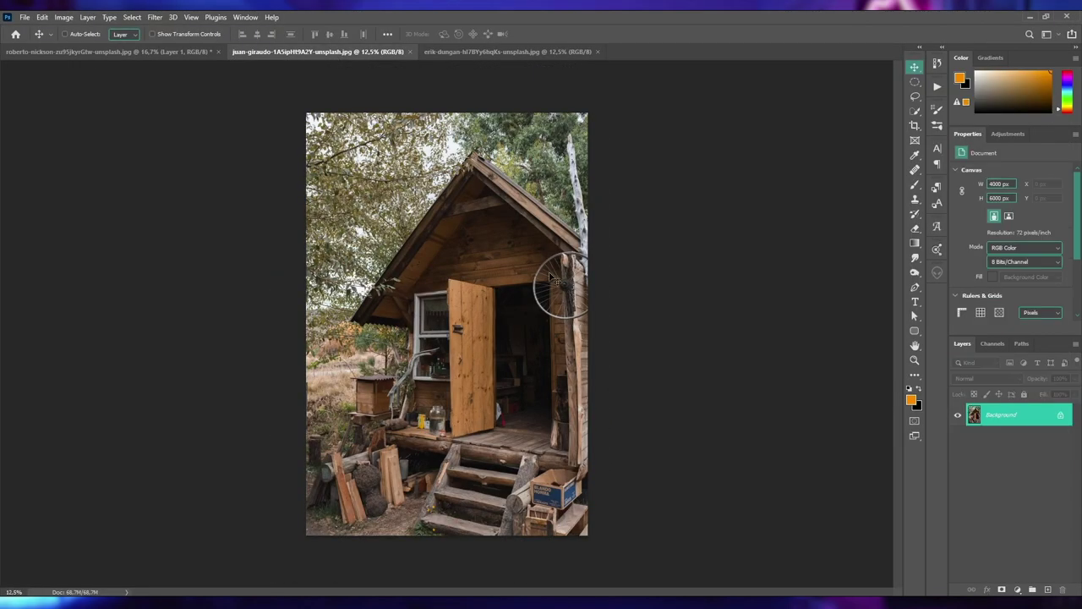
Step: Open the wooden cabin photo in the Camera Raw Filter, all adjustments still at zero
{"action": "left_click", "coordinate": [155, 18]}
{"action": "mouse_move", "coordinate": [172, 17]}
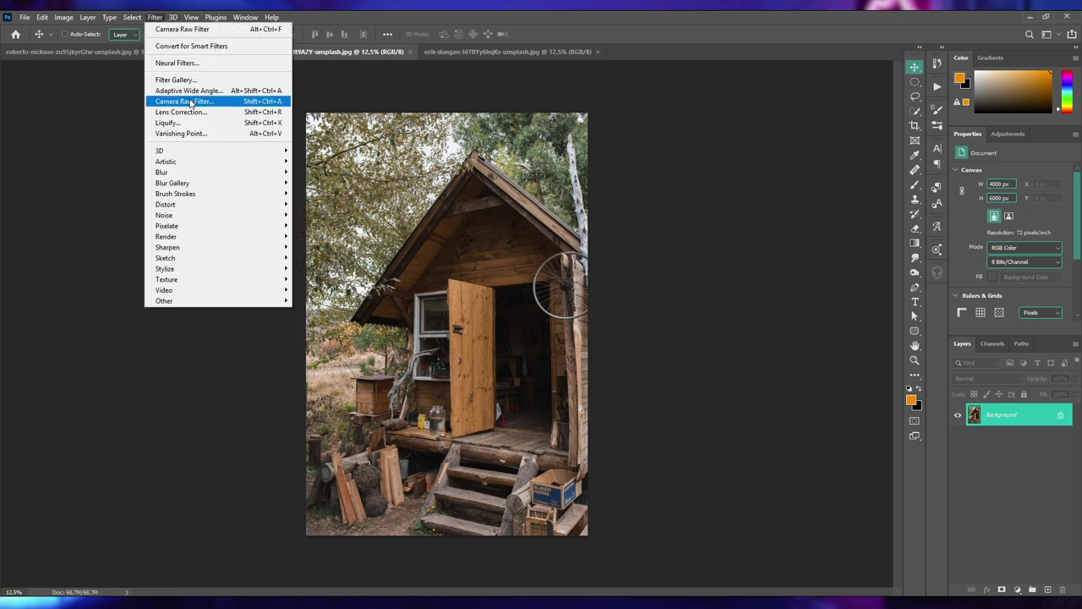
{"action": "left_click", "coordinate": [188, 101]}
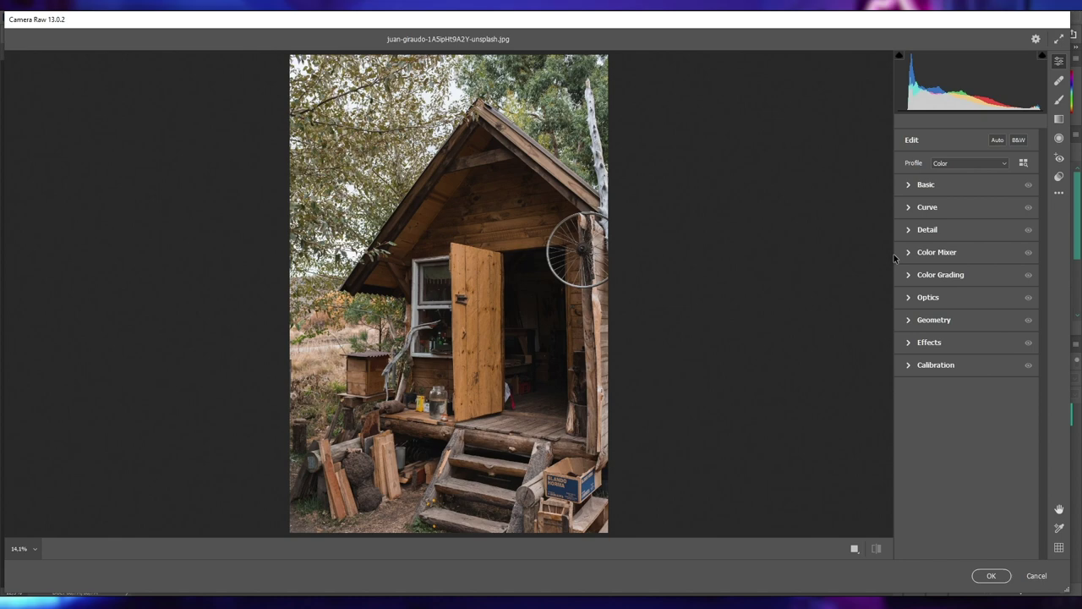
{"action": "left_click", "coordinate": [922, 187]}
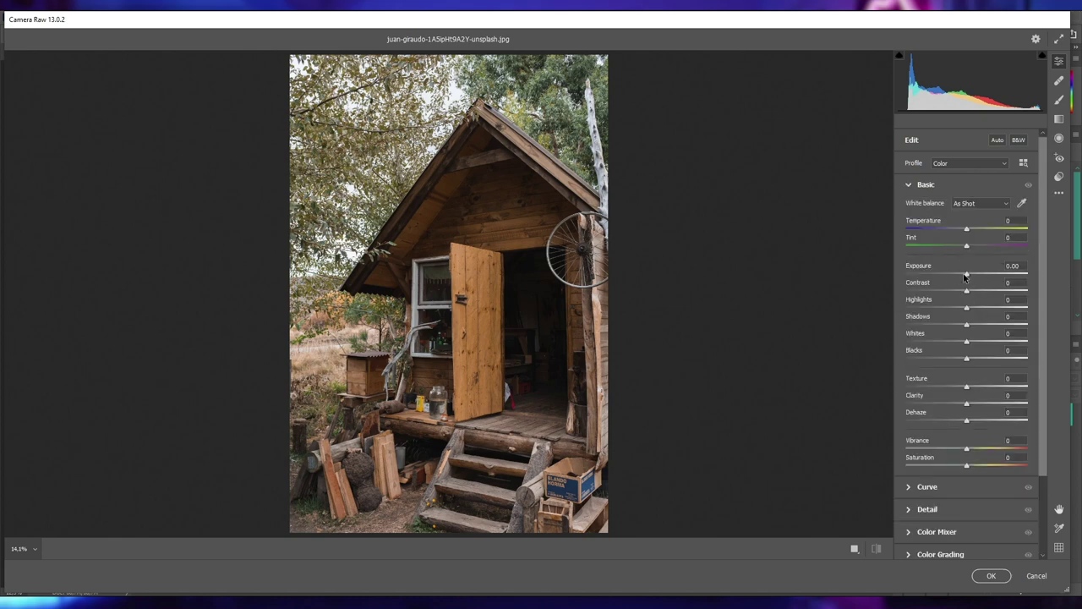
{"action": "left_click", "coordinate": [920, 186]}
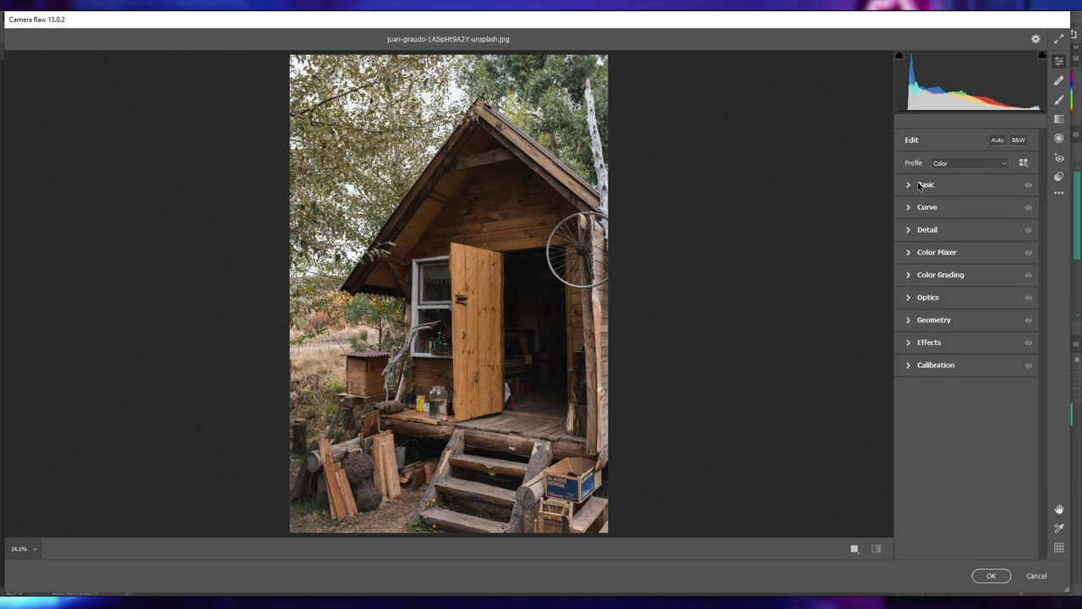
{"action": "left_click", "coordinate": [1062, 196]}
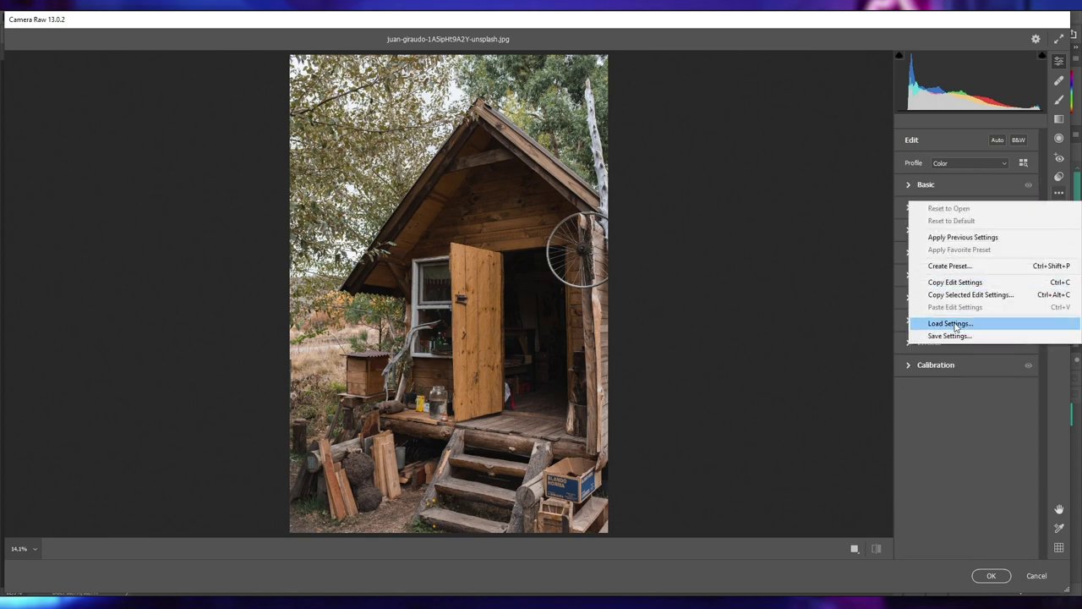
Step: Load Colors.xmp onto the cabin photo, then set Exposure to -0.70 and Temperature to +10
{"action": "left_click", "coordinate": [950, 324]}
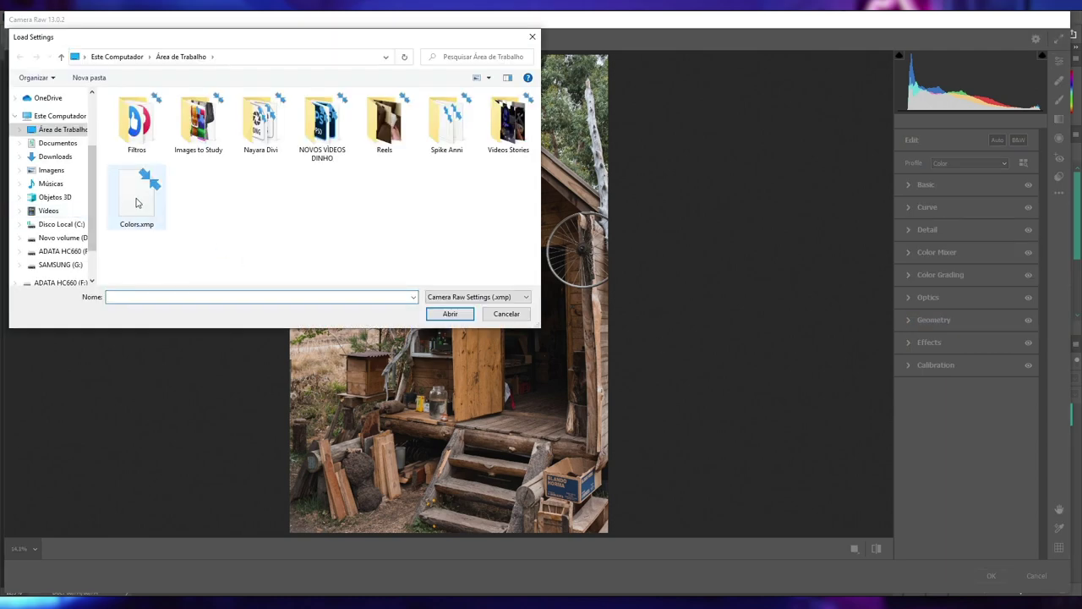
{"action": "double_click", "coordinate": [137, 201]}
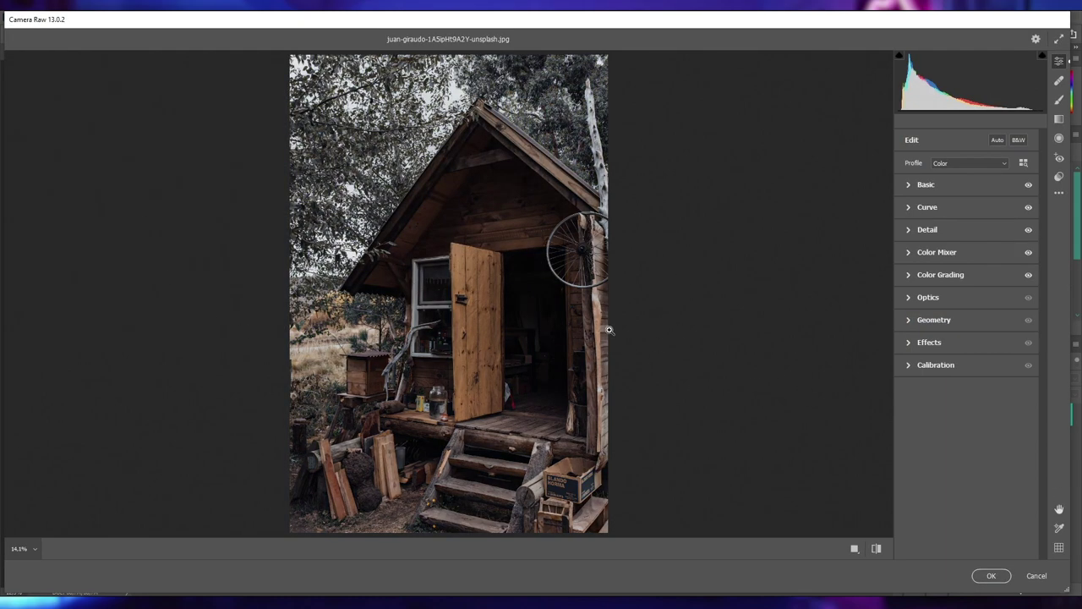
{"action": "left_click", "coordinate": [949, 185]}
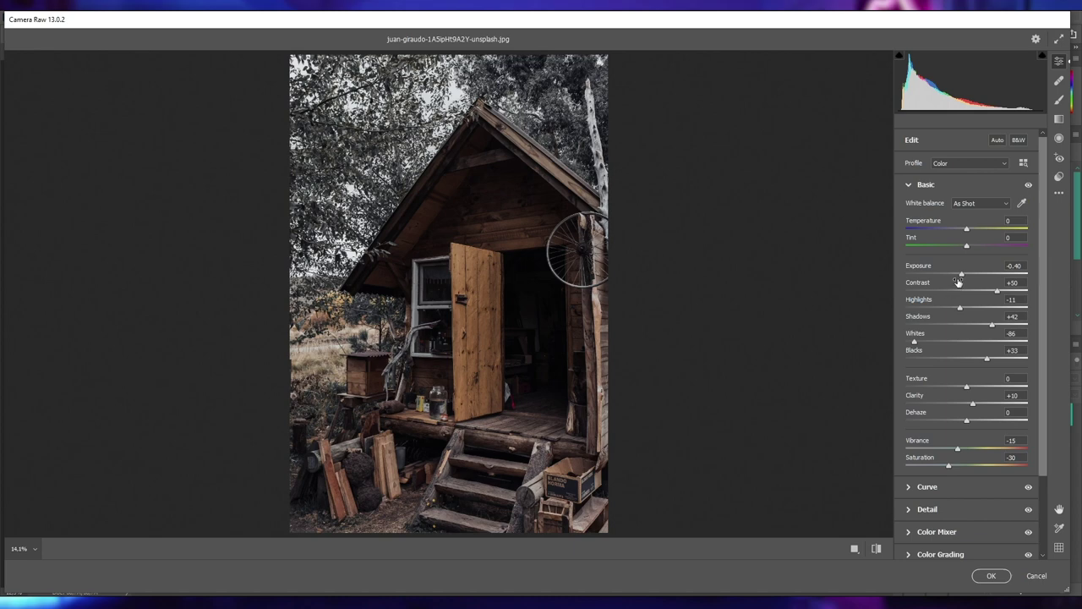
{"action": "left_click_drag", "start_coordinate": [961, 274], "coordinate": [958, 274]}
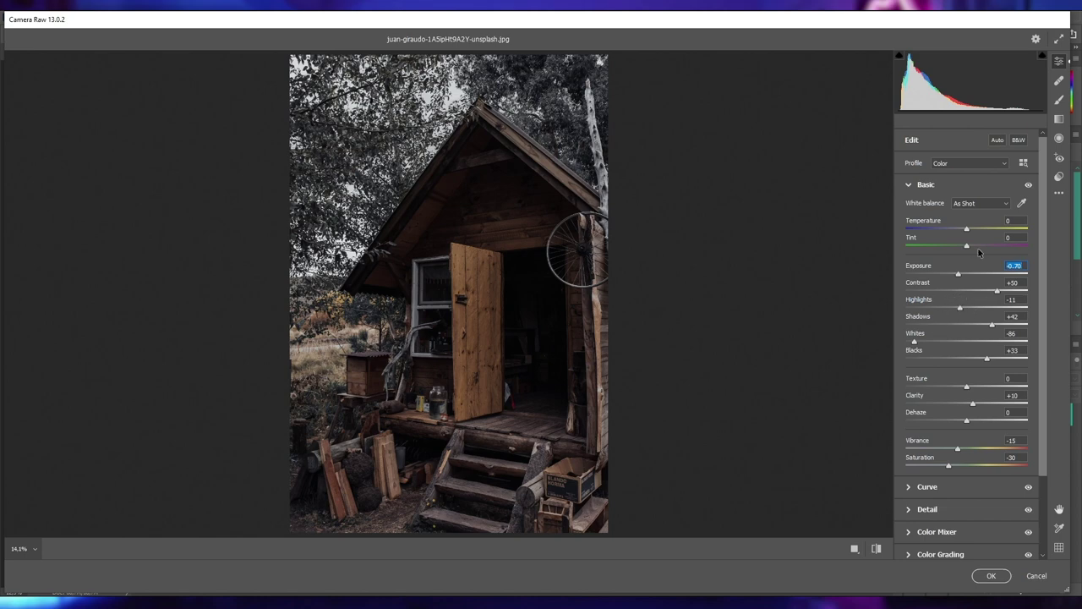
{"action": "left_click_drag", "start_coordinate": [966, 230], "coordinate": [973, 230]}
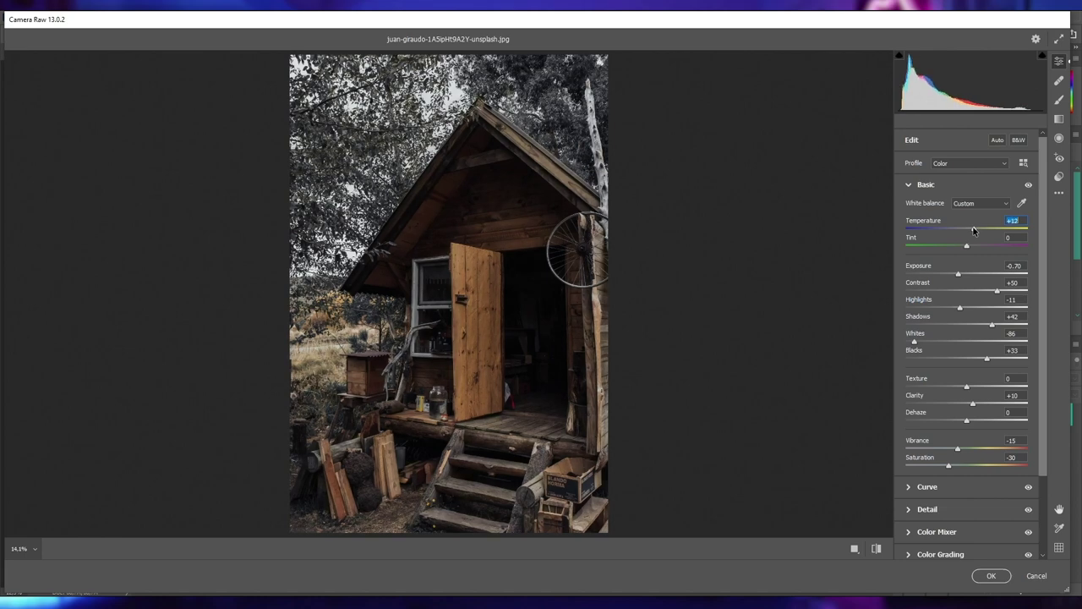
{"action": "left_click_drag", "start_coordinate": [972, 230], "coordinate": [971, 230]}
Step: Compare the tweaked look against the original, then cancel Camera Raw without applying it
{"action": "key", "text": "ctrl+alt+r"}
{"action": "key", "text": "ctrl+z"}
{"action": "key", "text": "ctrl+alt+r"}
{"action": "key", "text": "ctrl+z"}
{"action": "left_click", "coordinate": [1037, 575]}
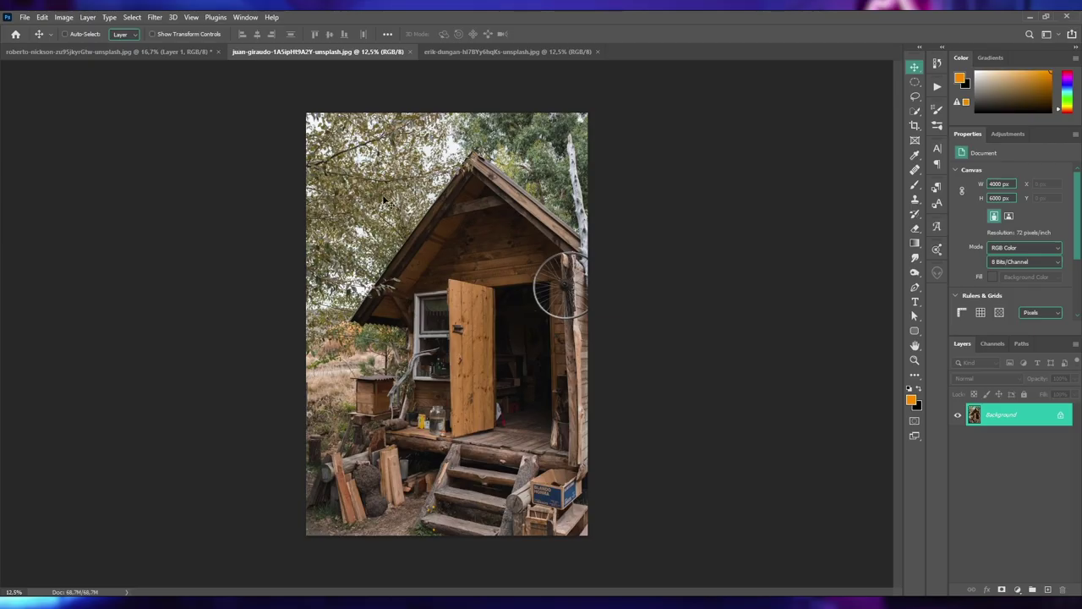
Step: Apply the saved Colors.xmp settings to the cocktail photo through the Camera Raw Filter
{"action": "left_click", "coordinate": [453, 51]}
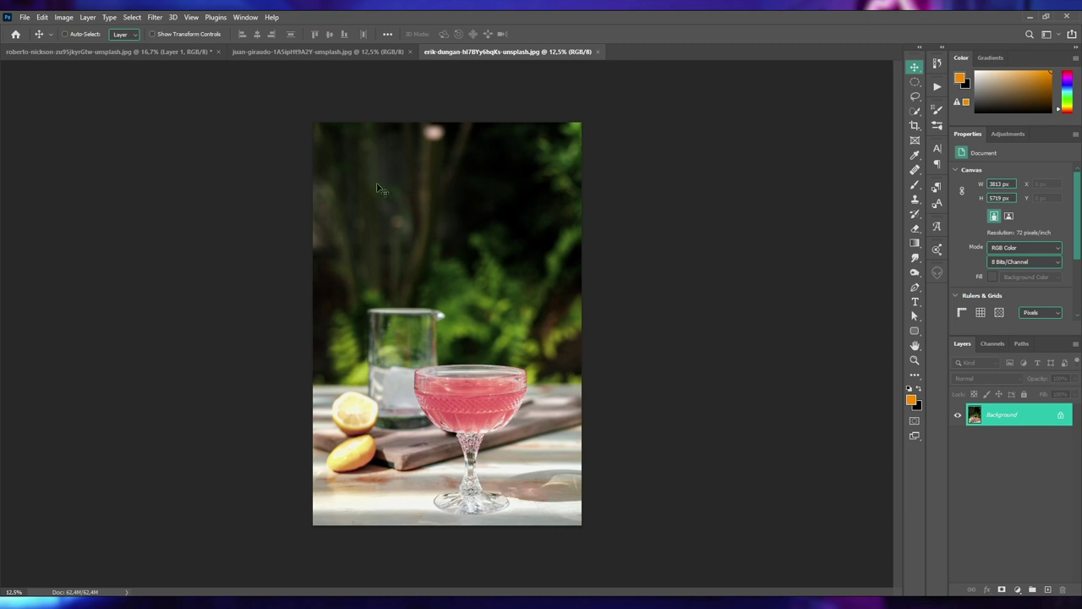
{"action": "left_click", "coordinate": [156, 17]}
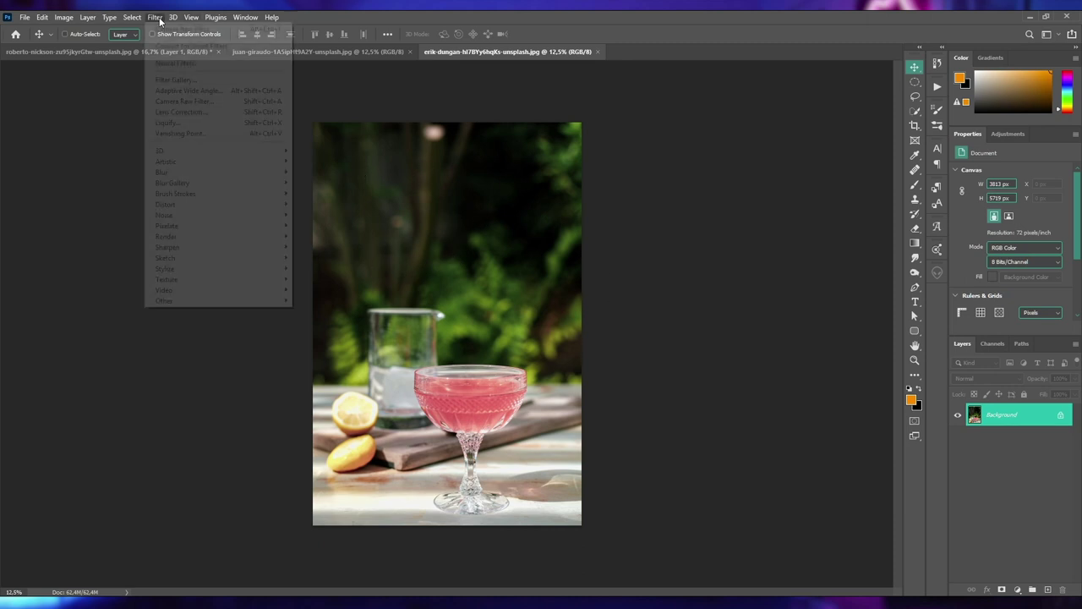
{"action": "left_click", "coordinate": [181, 101]}
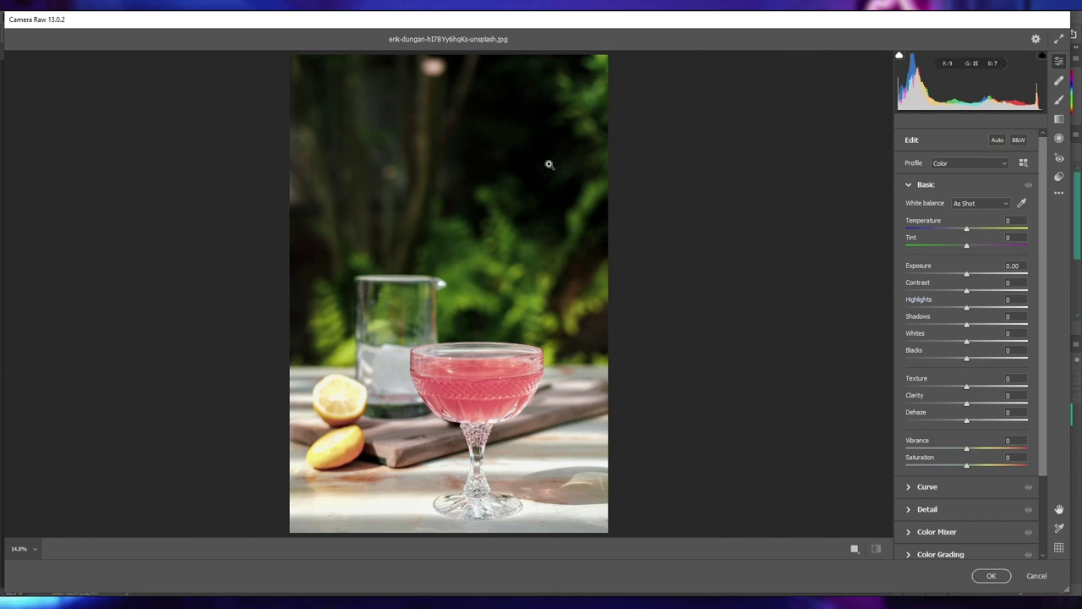
{"action": "left_click", "coordinate": [1058, 193]}
{"action": "left_click", "coordinate": [942, 323]}
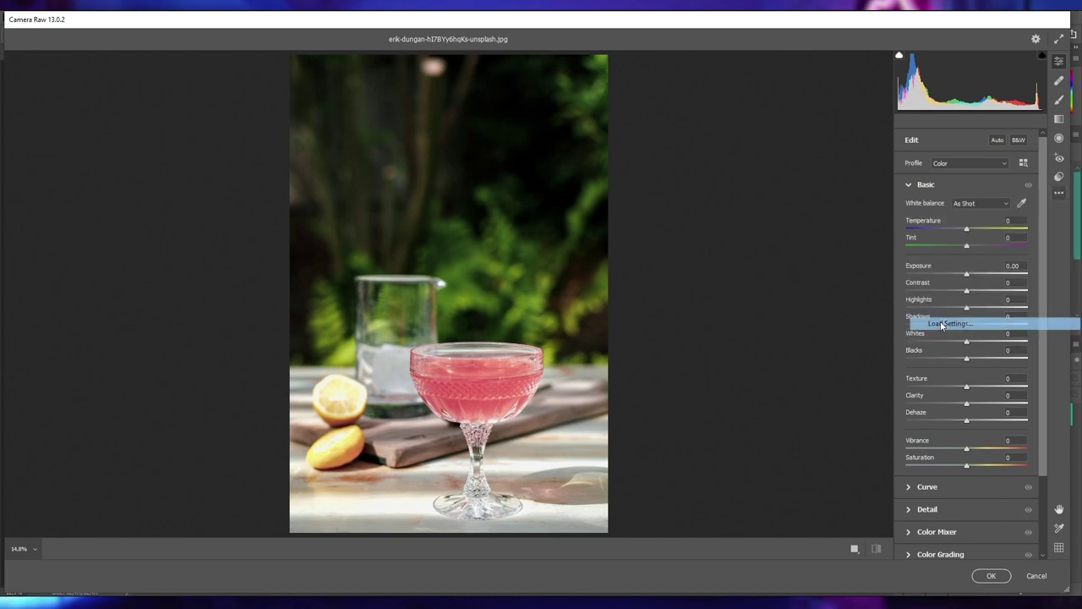
{"action": "double_click", "coordinate": [137, 190]}
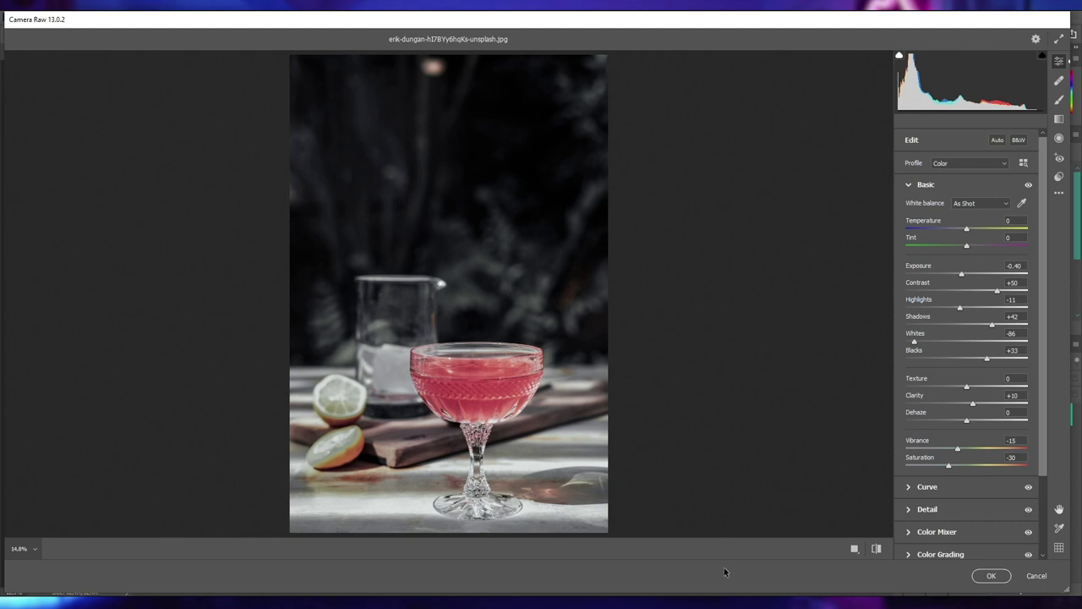
{"action": "left_click", "coordinate": [990, 575]}
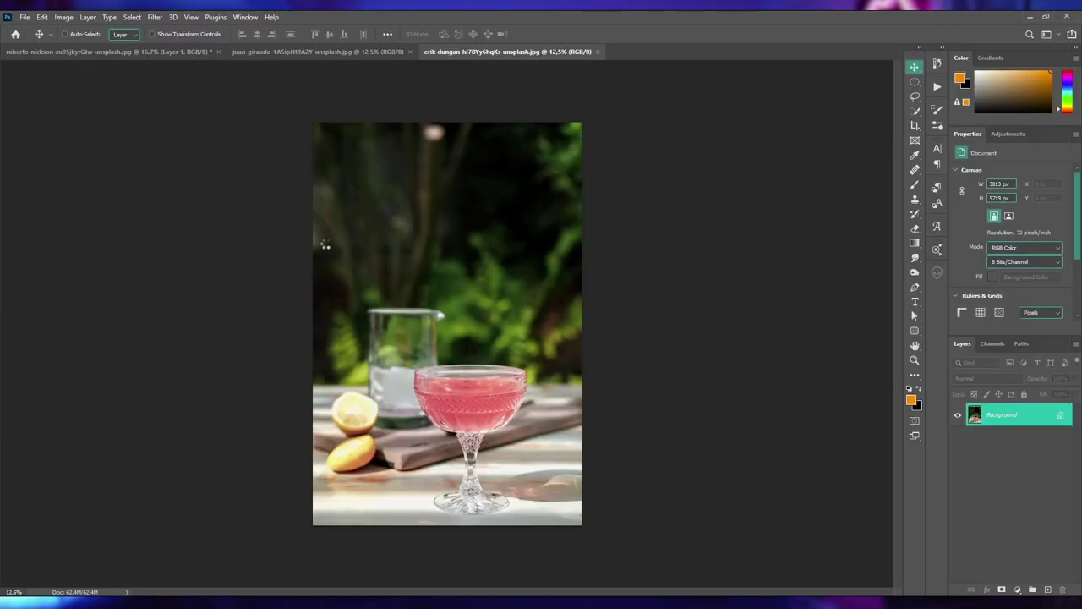
Step: Review the cabin, car and cocktail photos one after another
{"action": "left_click", "coordinate": [332, 51]}
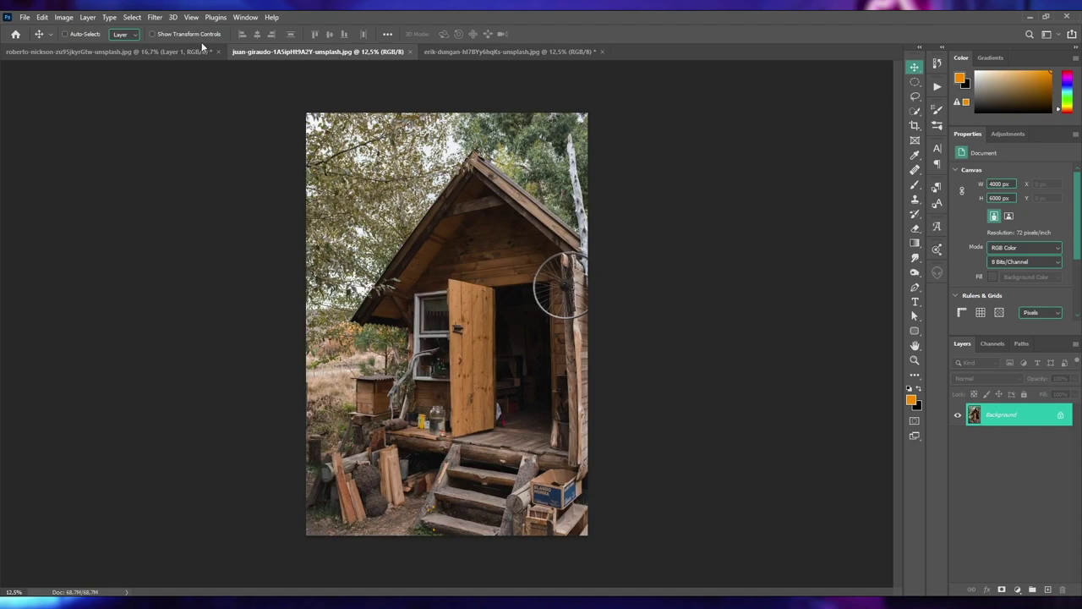
{"action": "left_click", "coordinate": [101, 52]}
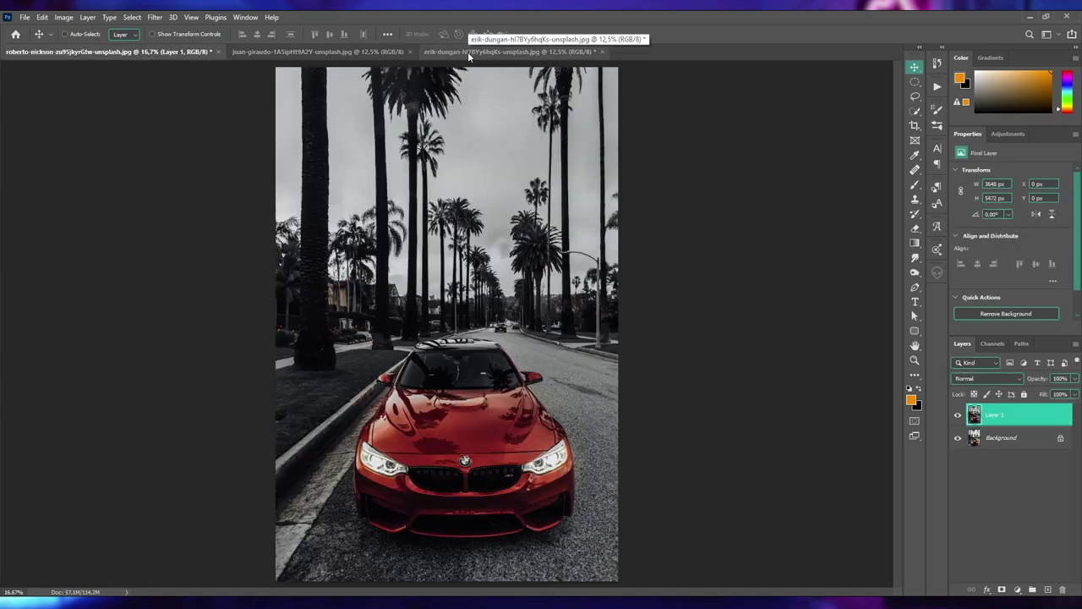
{"action": "left_click", "coordinate": [468, 52]}
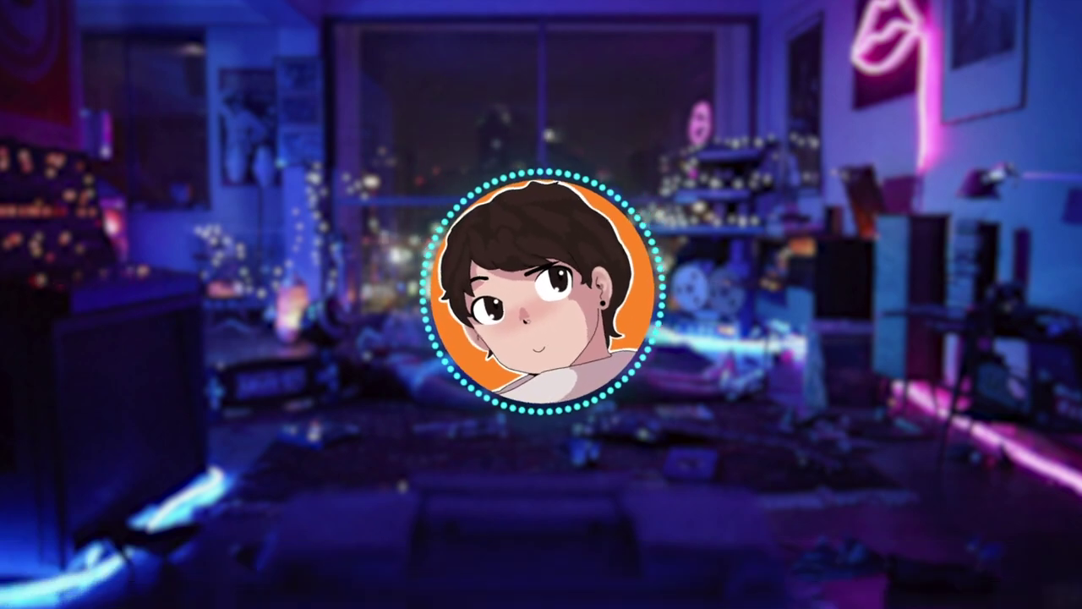